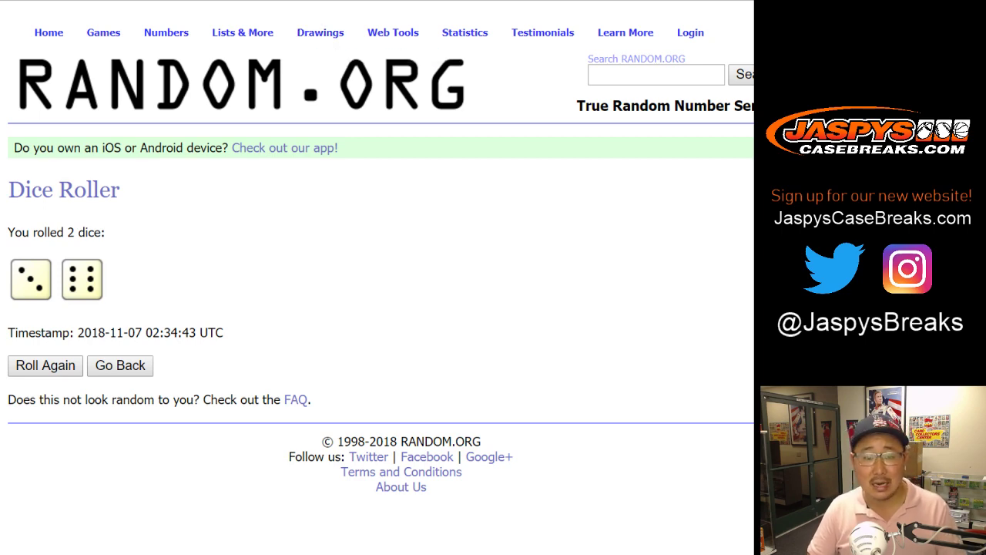
Randomize the list of participant names in the List Randomizer nine times
key("ctrl+Tab")
key("Tab")
key("Return")
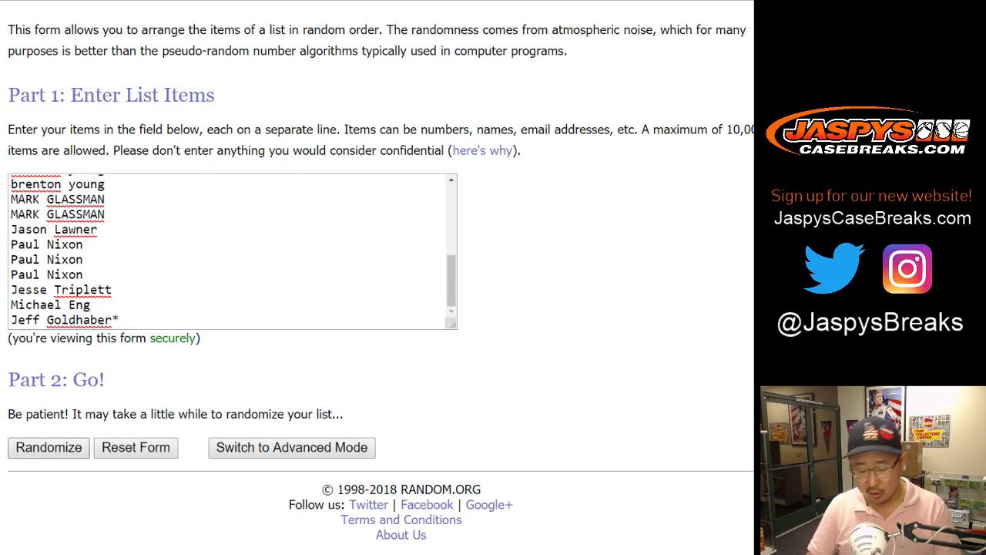
scroll(378, 277, "down", 3)
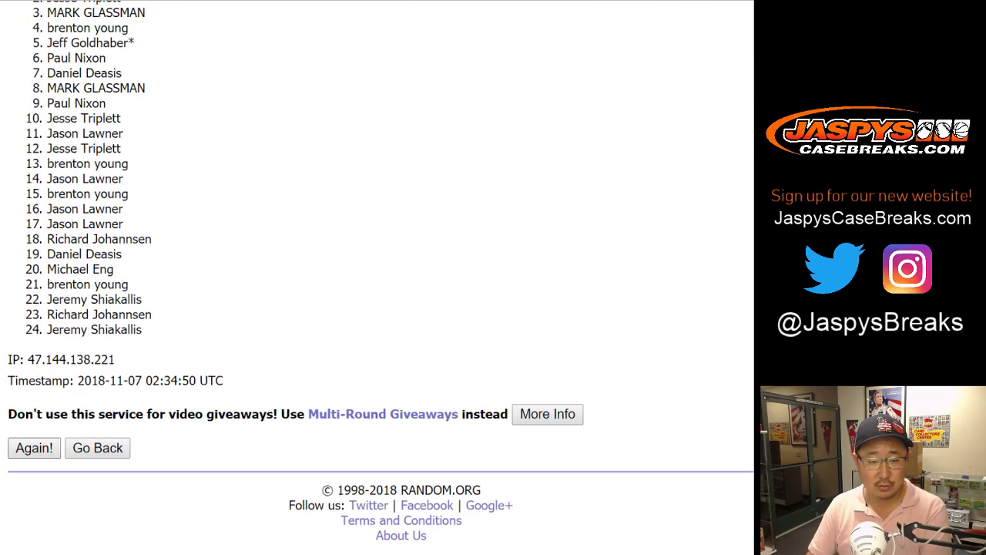
left_click(34, 447)
scroll(34, 448, "down", 5)
key("Return")
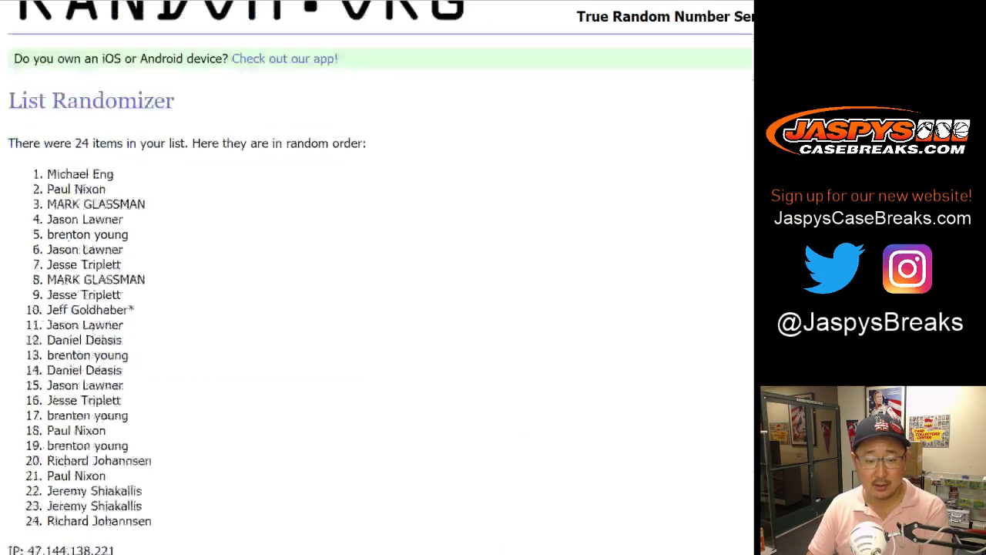
scroll(377, 277, "down", 5)
key("Return")
scroll(377, 277, "down", 5)
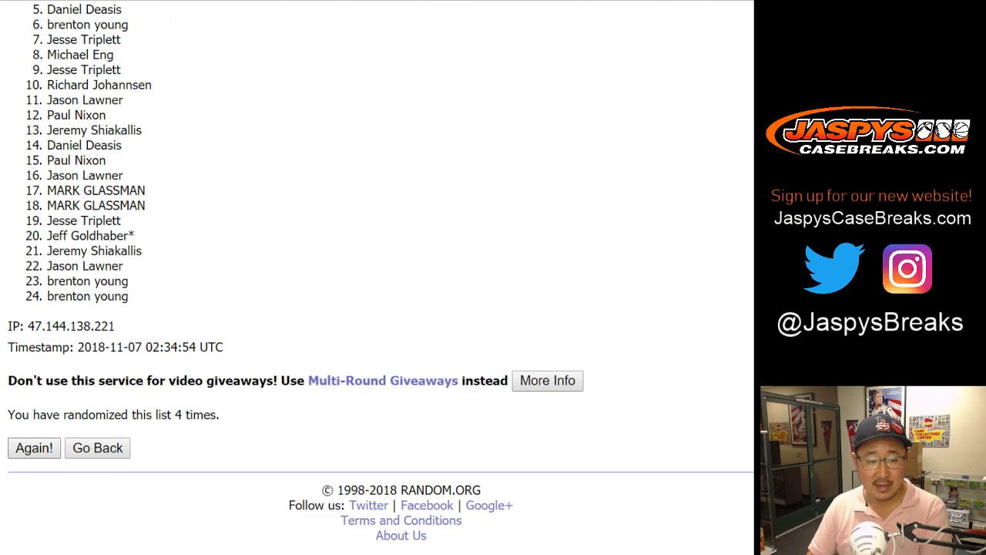
key("Return")
scroll(378, 277, "down", 5)
key("Return")
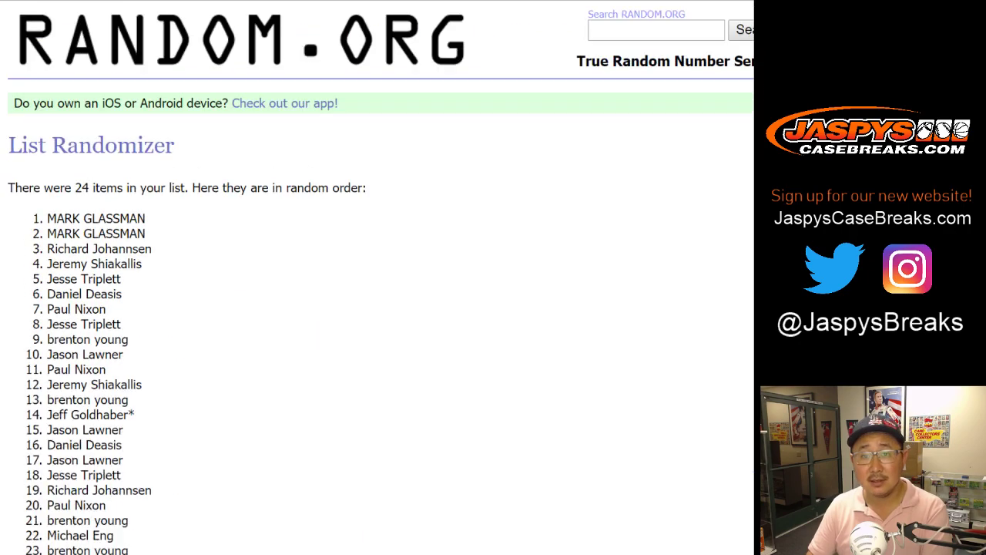
scroll(378, 277, "down", 5)
key("Return")
scroll(377, 277, "down", 5)
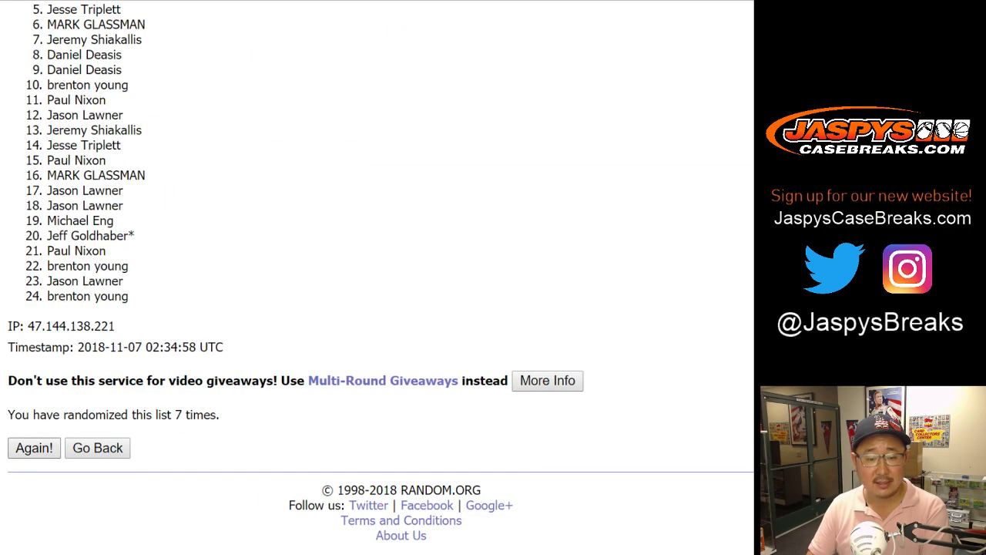
key("Return")
scroll(377, 277, "down", 5)
key("Return")
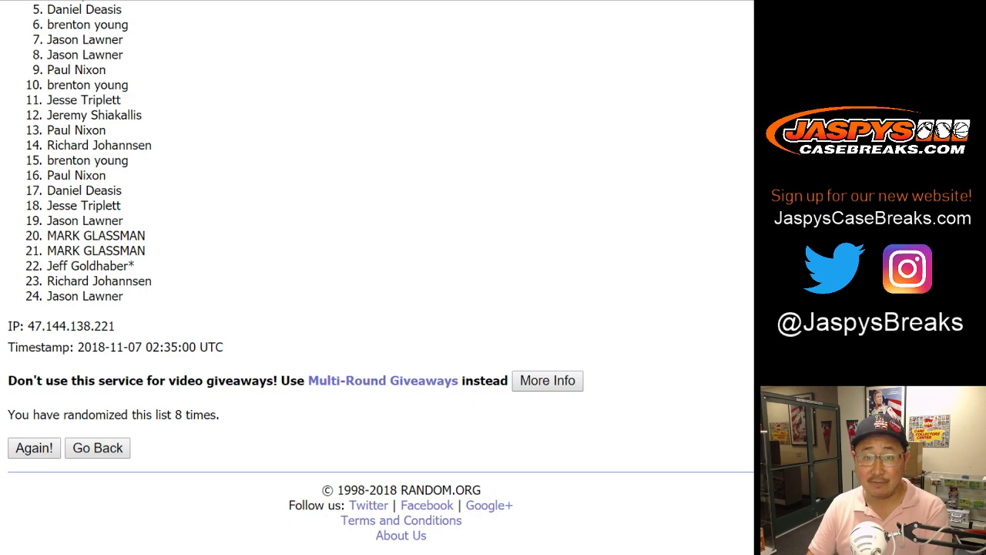
scroll(378, 277, "down", 5)
scroll(377, 277, "up", 4)
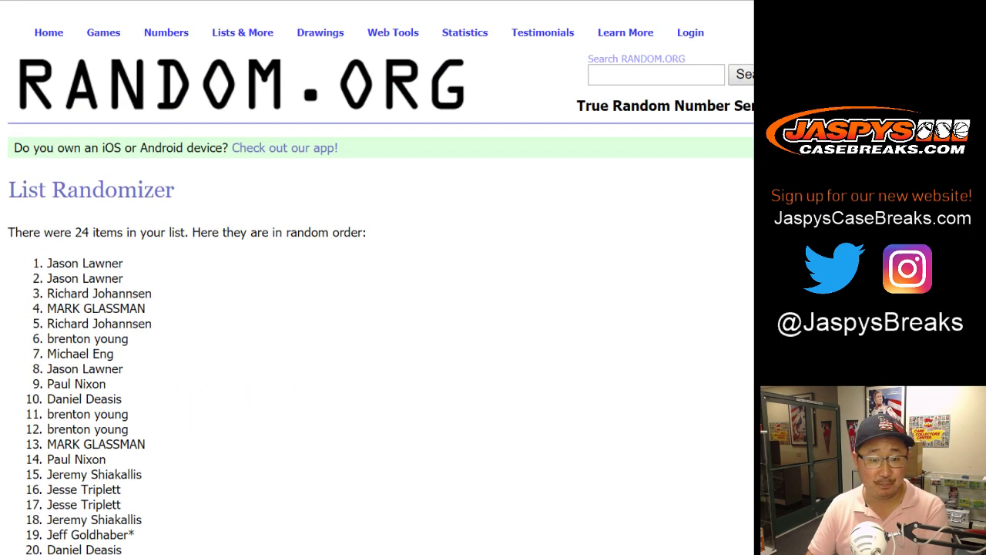
Copy all 24 randomized participant names and paste them into column A of the Google Sheets spreadsheet, starting at A1
left_click_drag(47, 263, 125, 296)
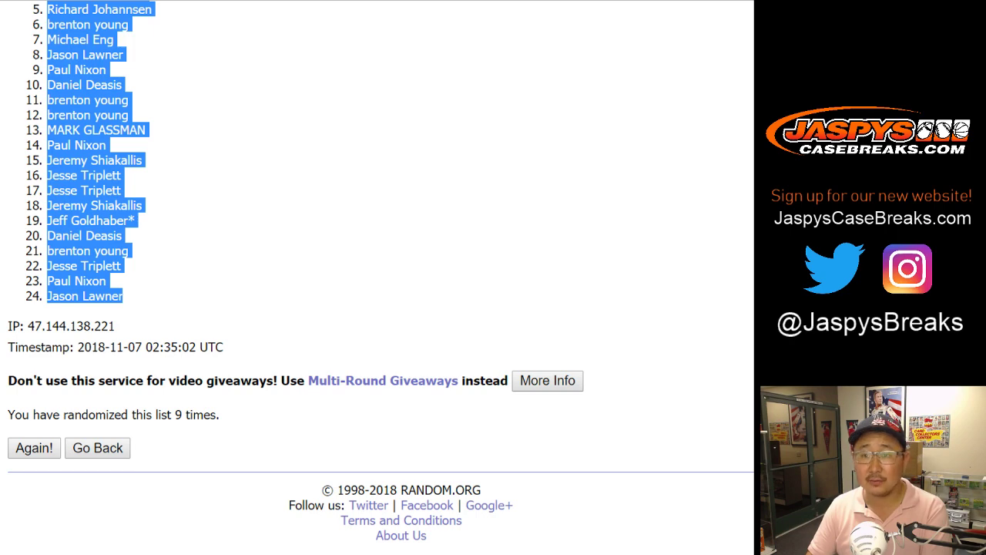
key("alt+Tab")
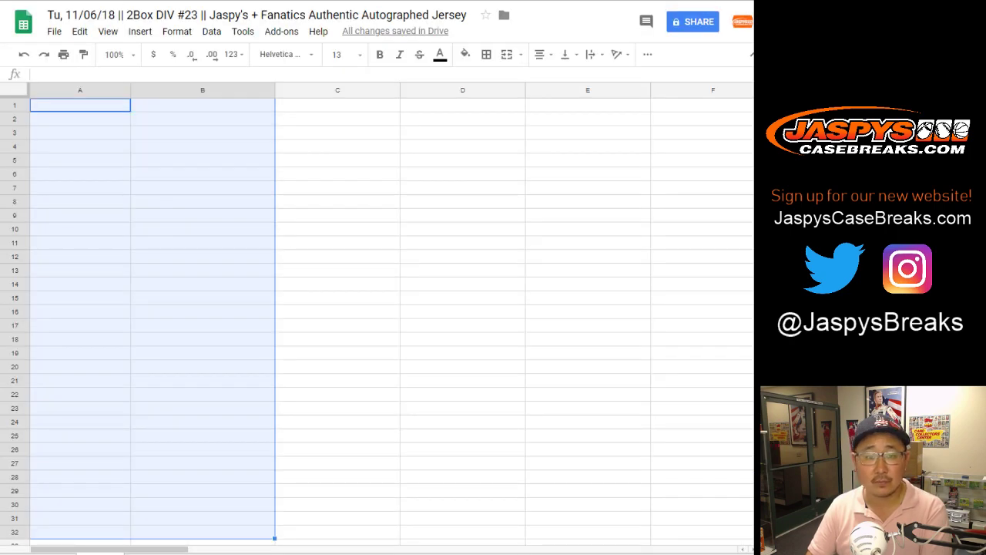
left_click(104, 107)
right_click(104, 106)
left_click(139, 156)
Return to RANDOM.ORG and randomize the list of sports divisions, from NFC East through the last entry, nine times
key("ctrl+Tab")
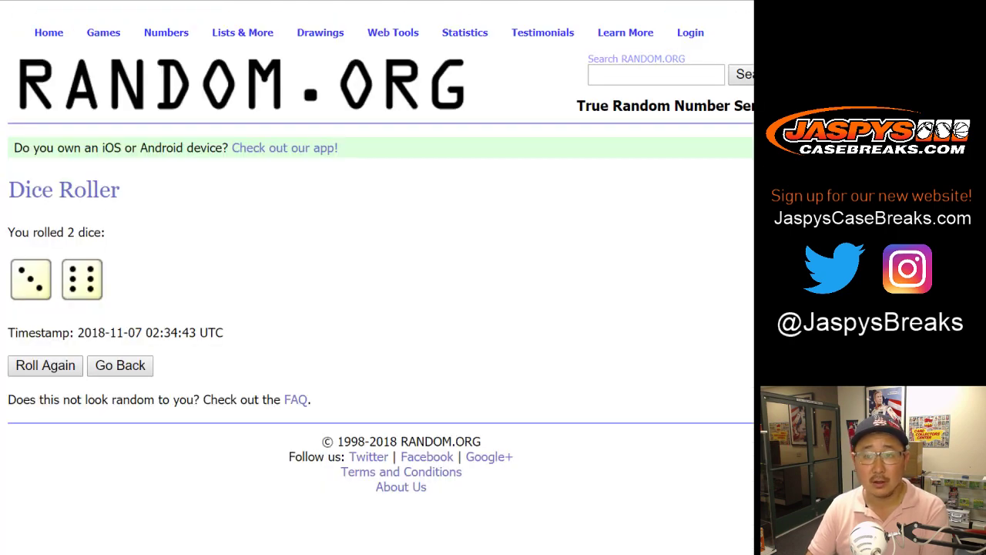
key("ctrl+Tab")
scroll(378, 277, "down", 1)
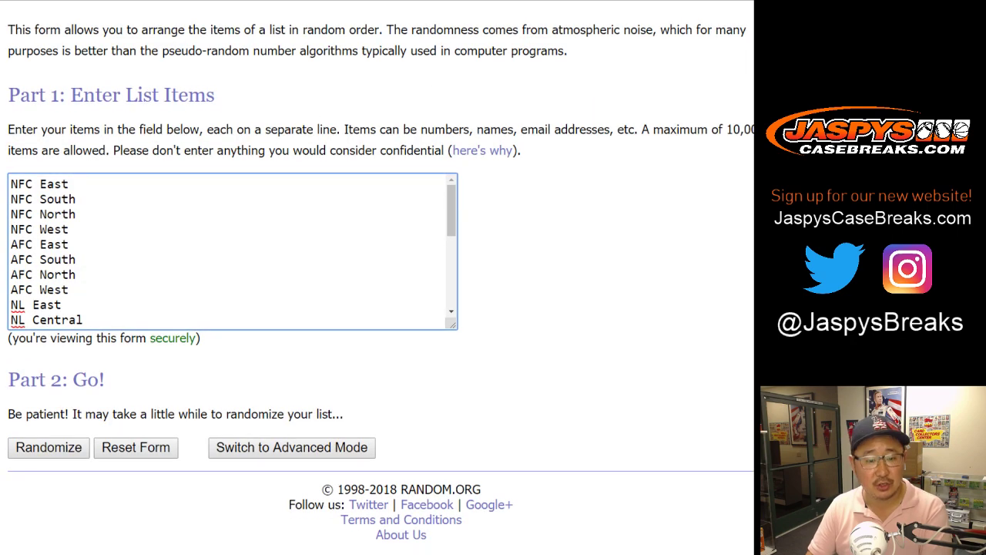
left_click(45, 447)
scroll(45, 447, "down", 2)
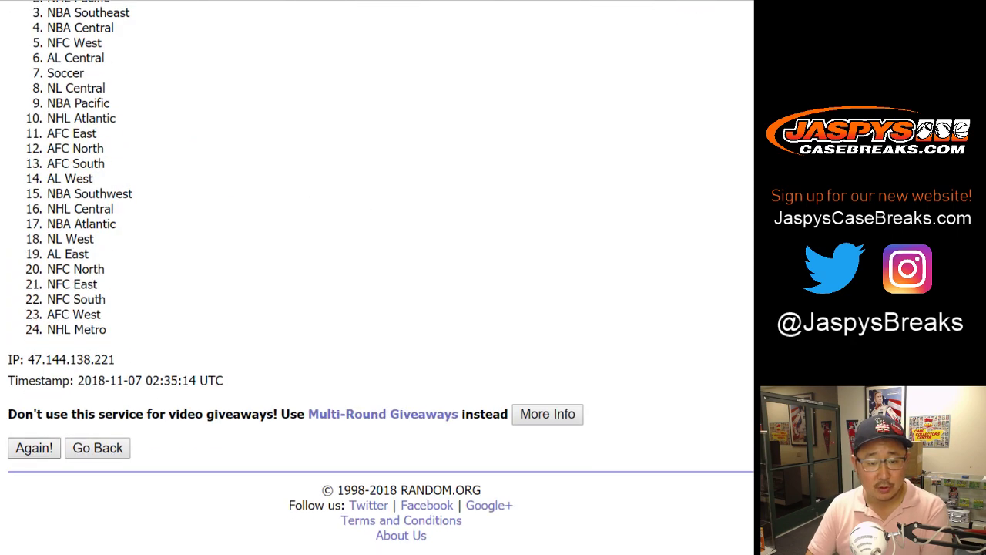
key("Return")
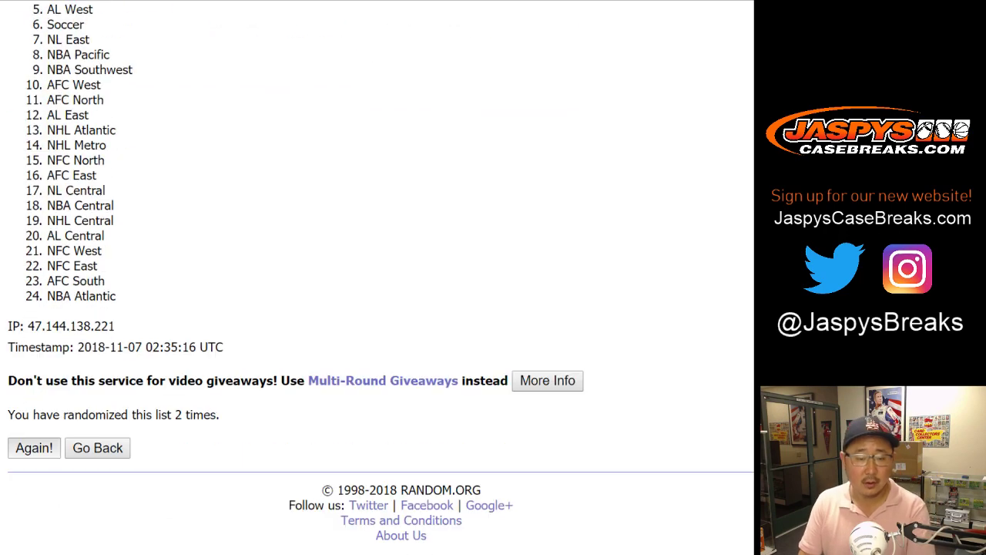
key("Return")
scroll(35, 447, "down", 5)
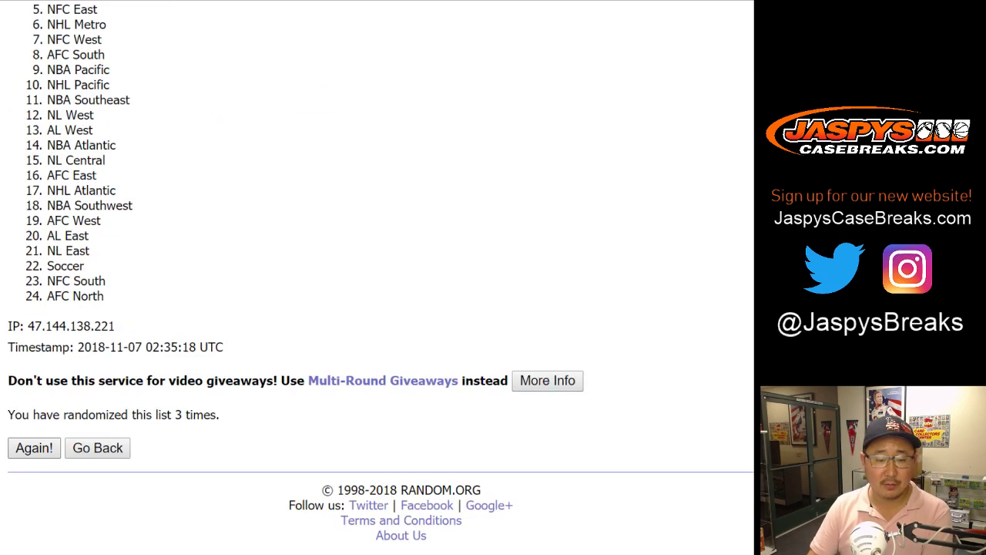
key("Return")
key("Return")
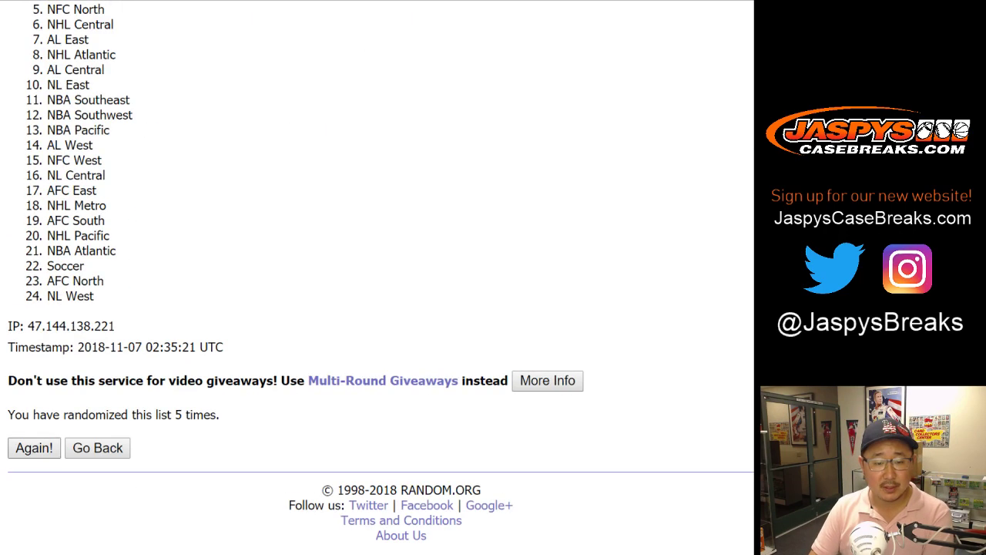
key("Return")
key("Return")
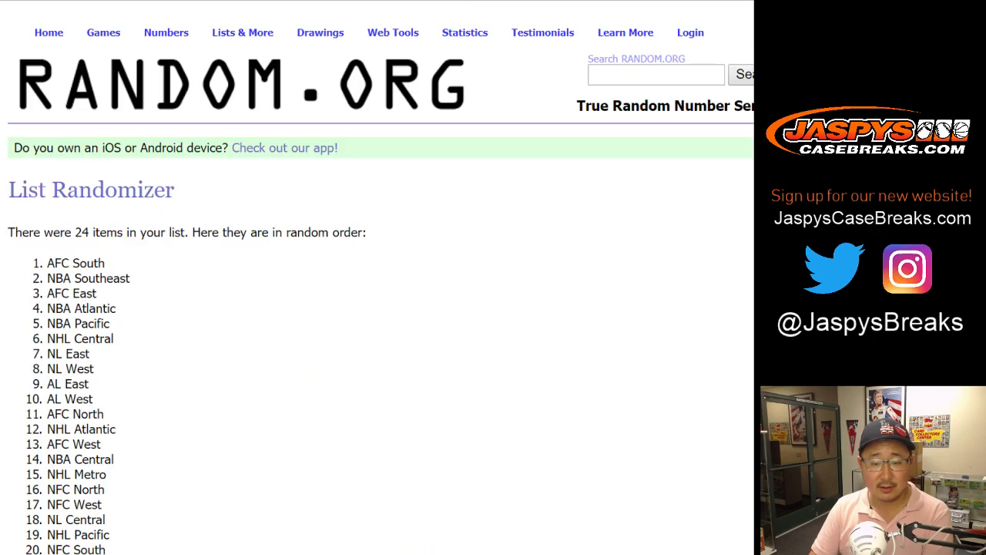
key("Return")
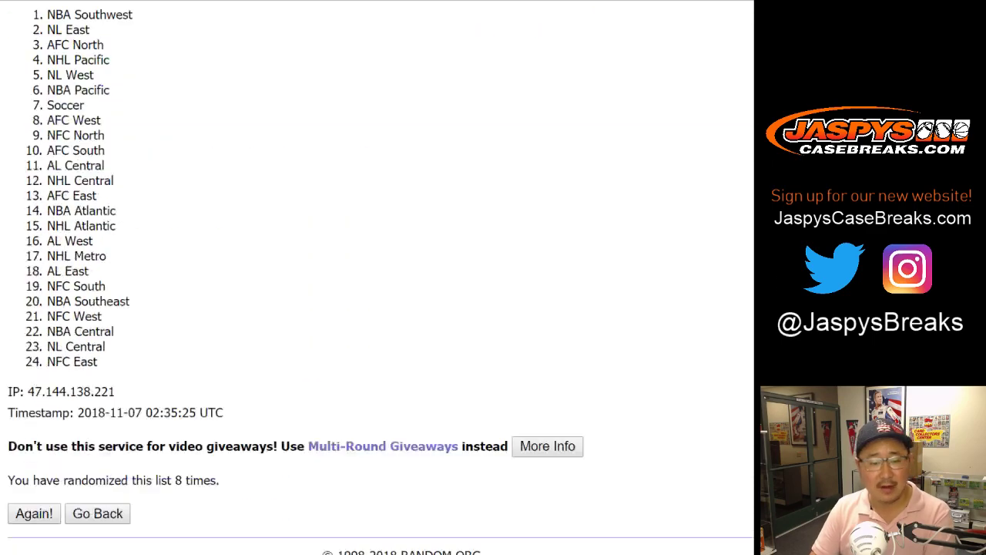
key("Return")
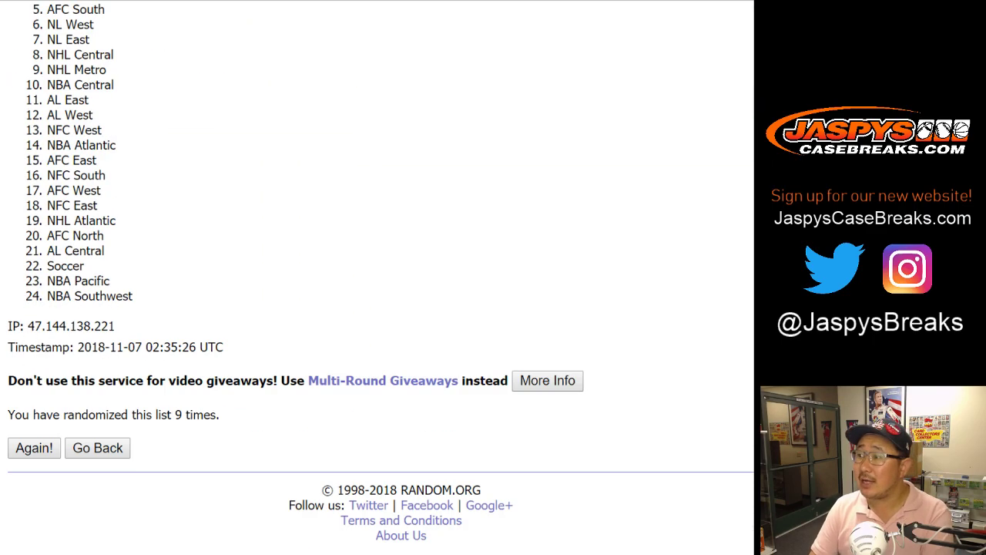
key("Return")
Copy the 24 randomized divisions and paste them into column B of the Google Sheets spreadsheet, starting at B1
left_click_drag(47, 263, 132, 295)
key("ctrl+c")
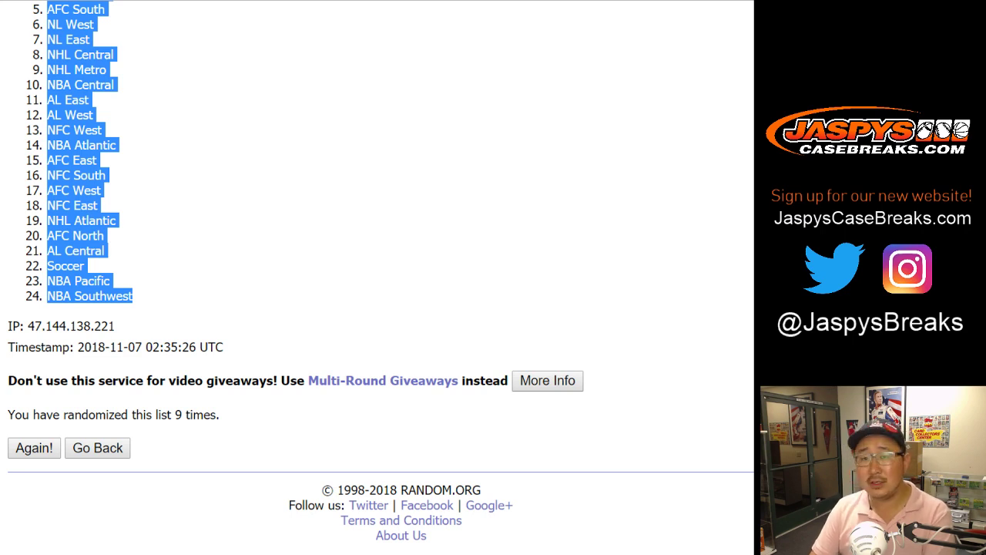
key("ctrl+Tab")
left_click(182, 105)
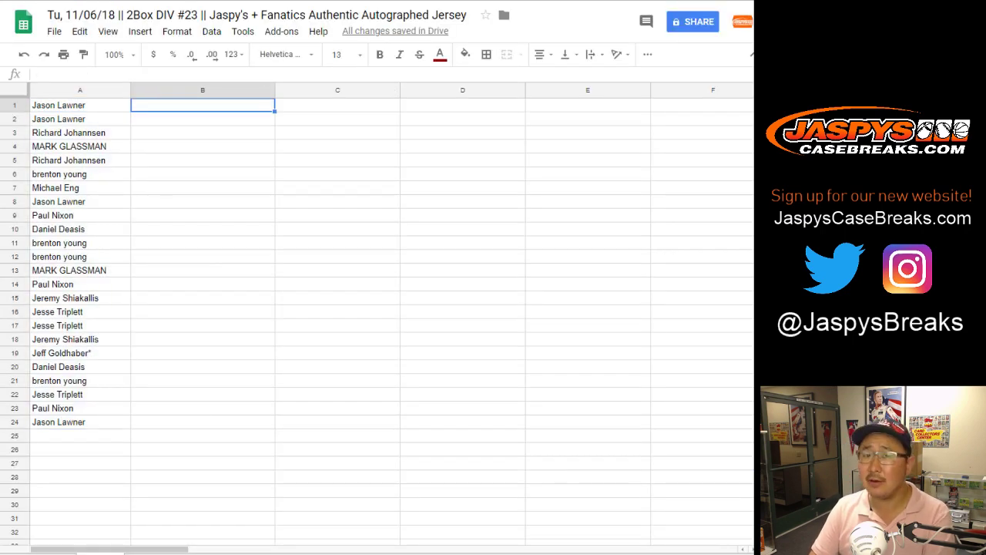
right_click(143, 103)
left_click(174, 148)
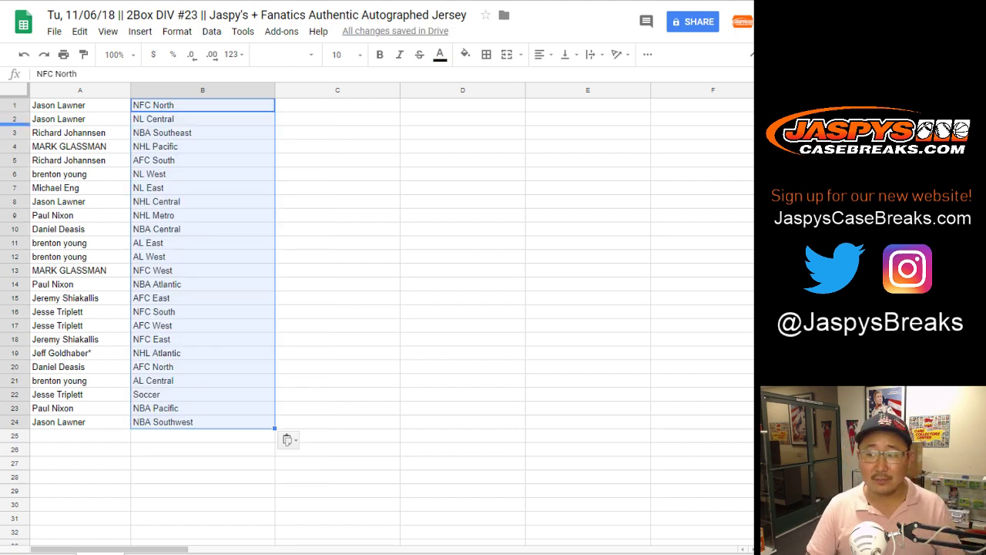
Format the whole sheet in the Helvetica font at size 14
left_click(15, 90)
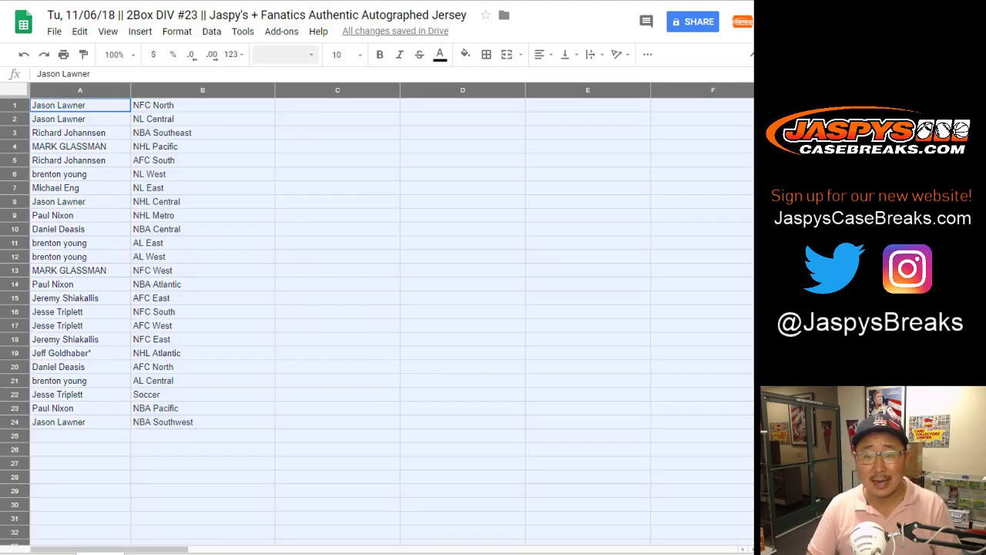
left_click(285, 54)
left_click(293, 100)
left_click(343, 54)
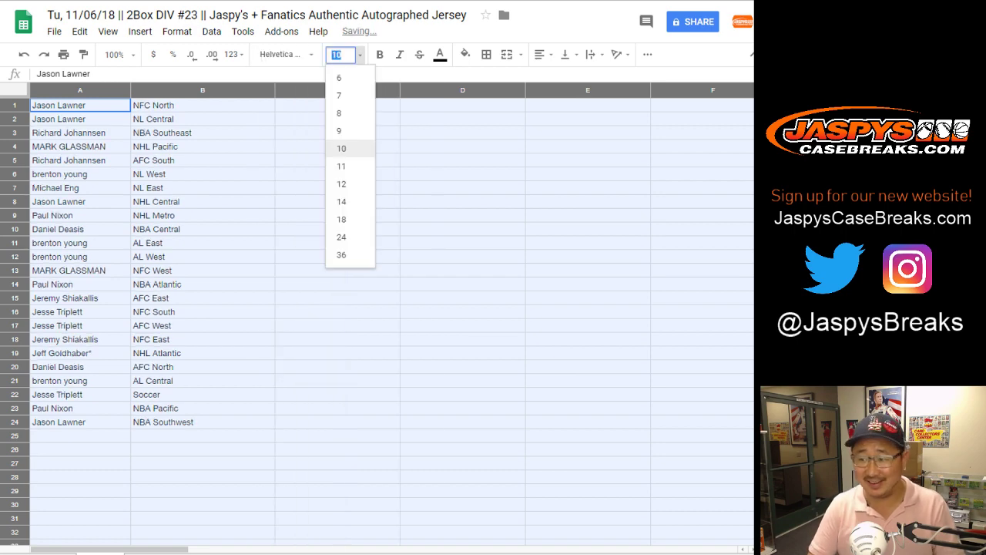
type("14")
key("Return")
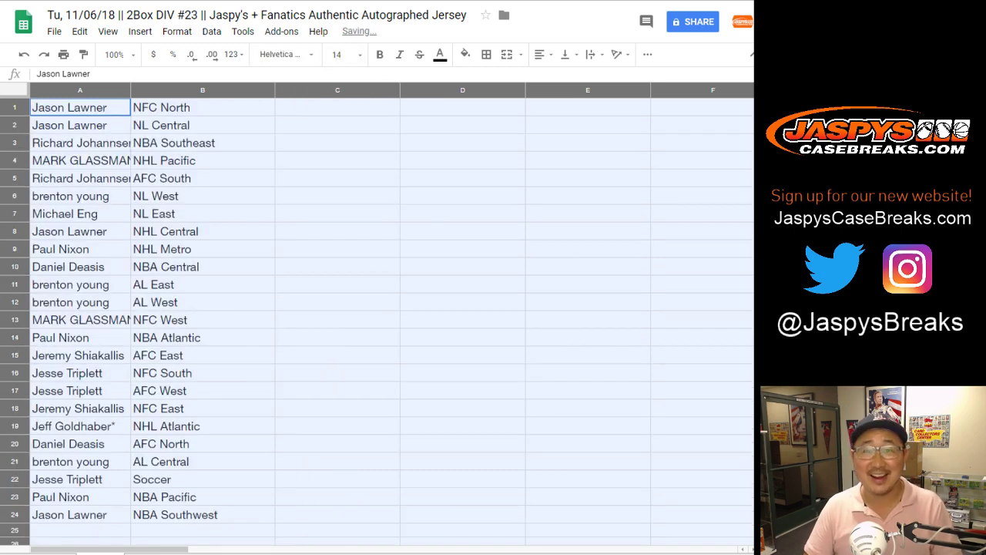
Review the participant and division pairings row by row, from row 2 through row 24
left_click(14, 125)
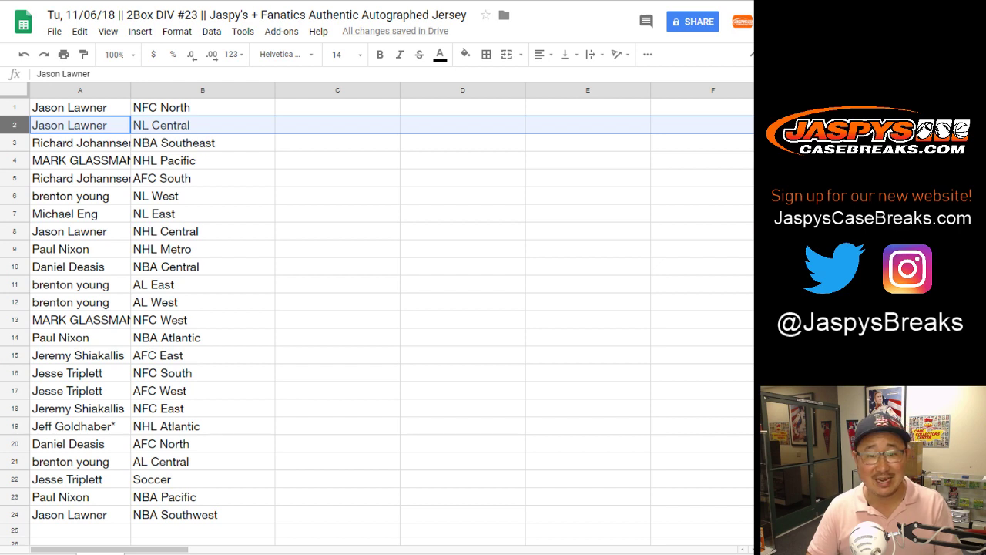
left_click(14, 143)
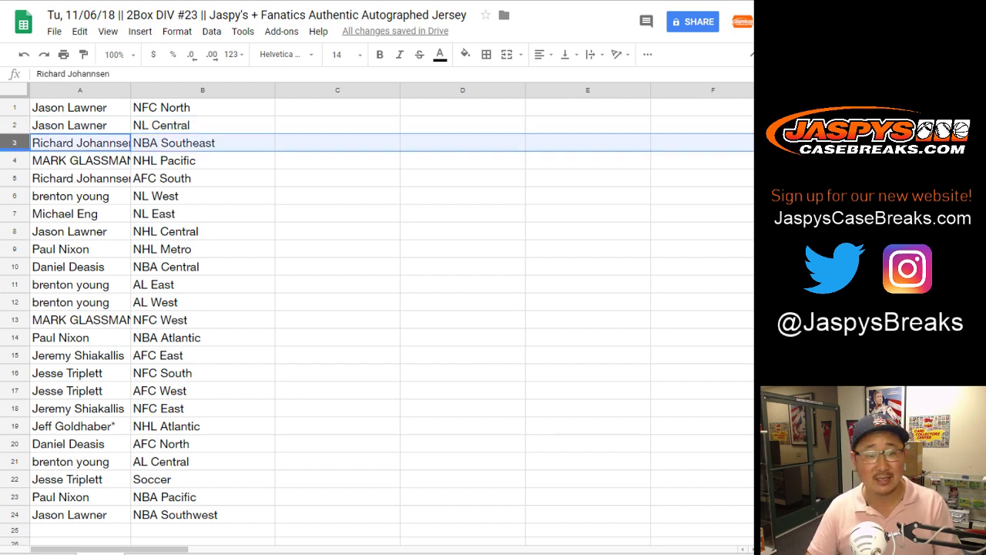
left_click(15, 160)
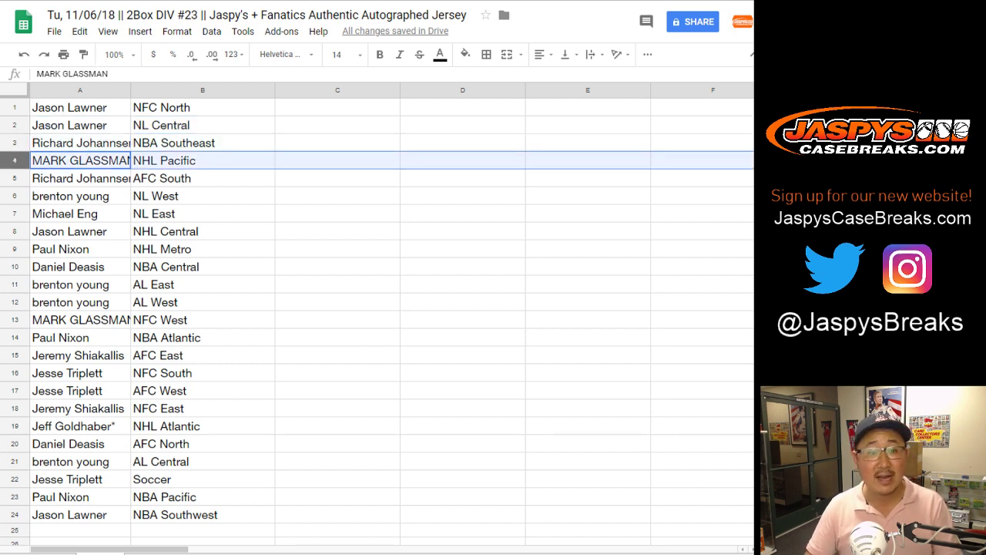
left_click(15, 178)
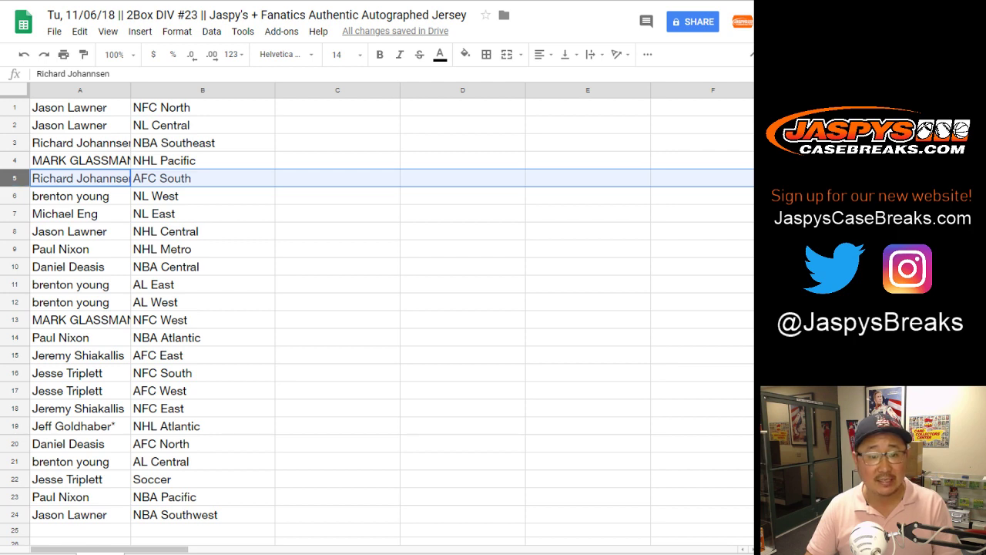
left_click(14, 196)
left_click(14, 214)
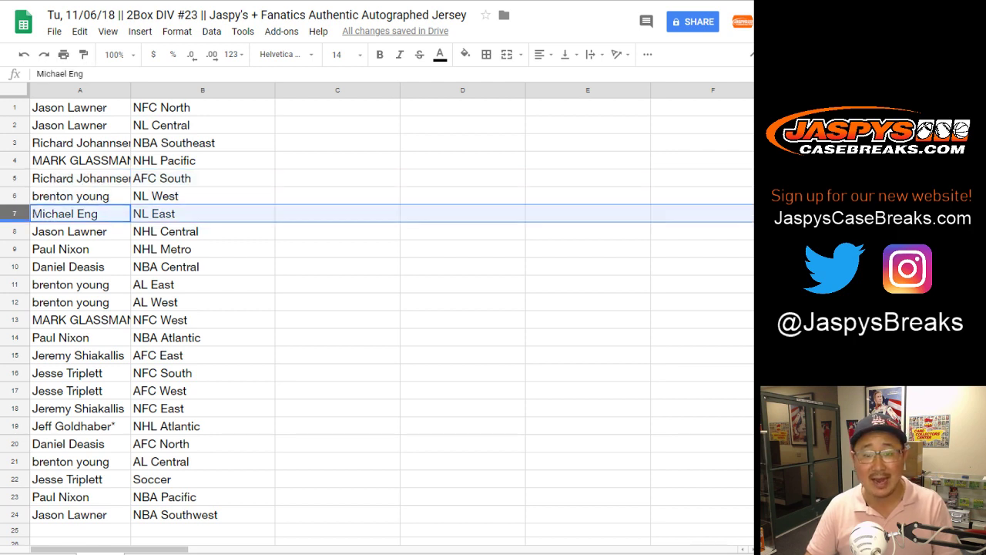
left_click(14, 231)
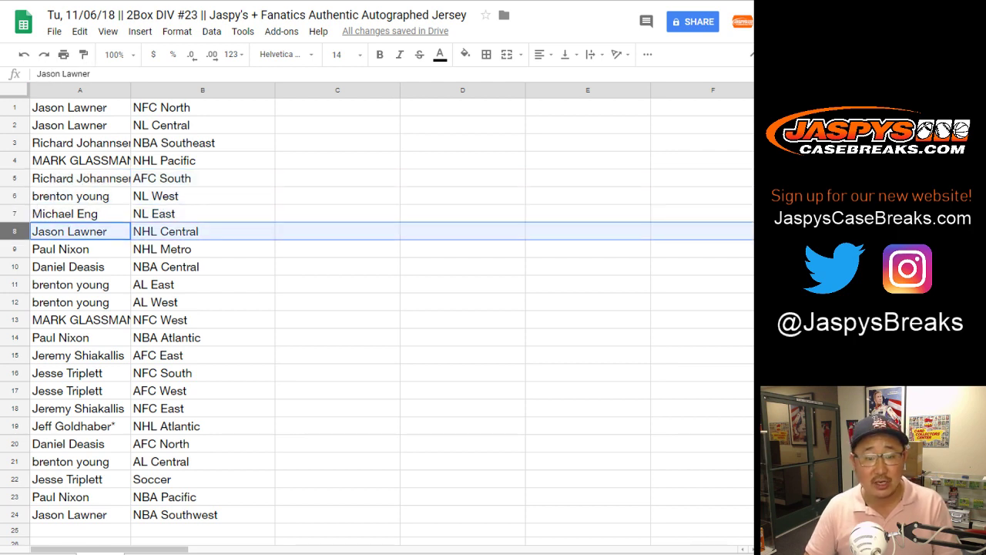
left_click(15, 249)
left_click(14, 267)
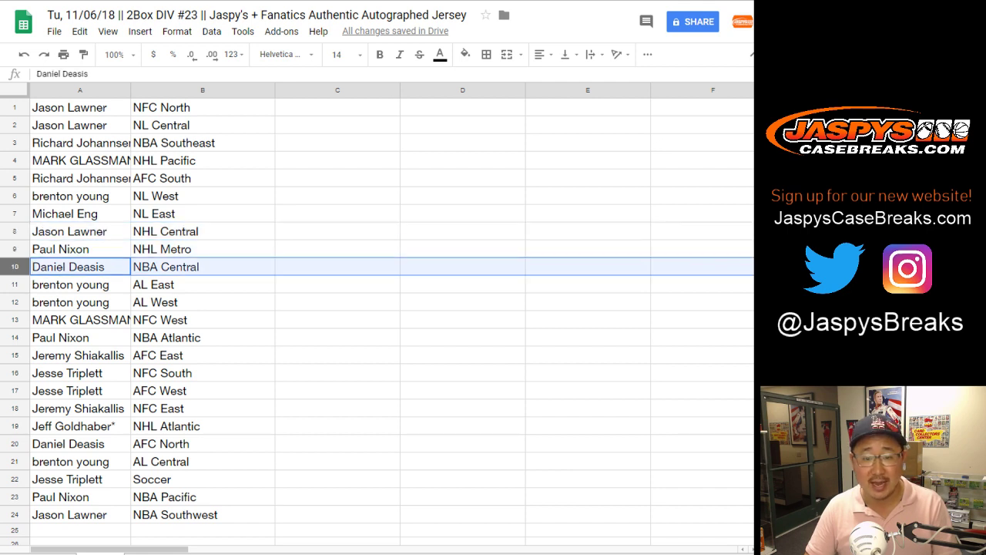
left_click_drag(15, 285, 15, 302)
left_click(15, 320)
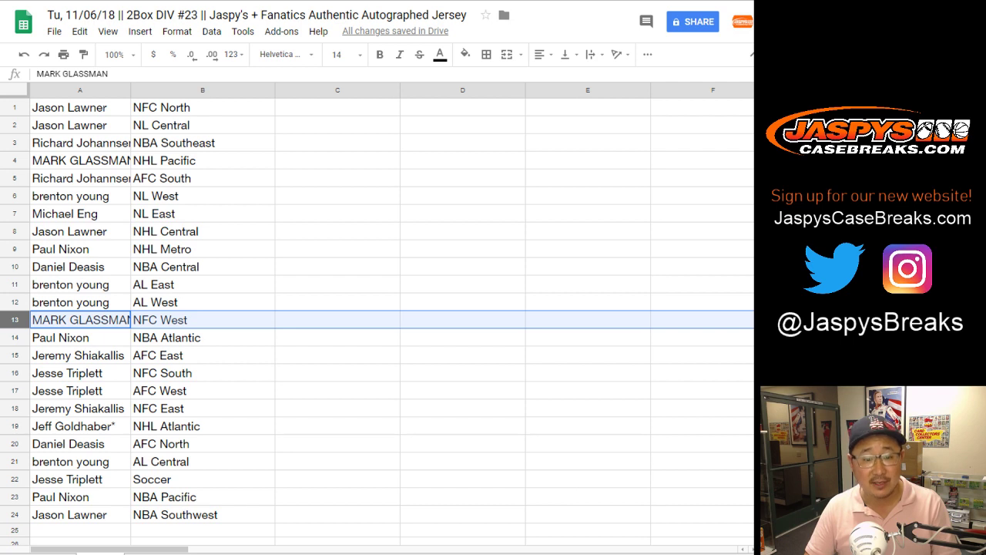
left_click(15, 338)
left_click(15, 355)
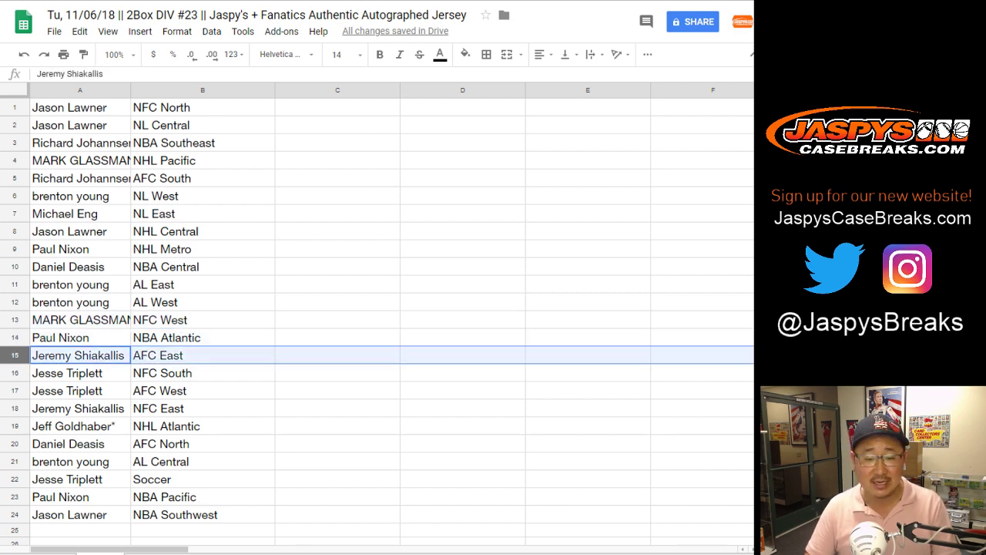
left_click_drag(14, 373, 15, 391)
scroll(14, 390, "down", 1)
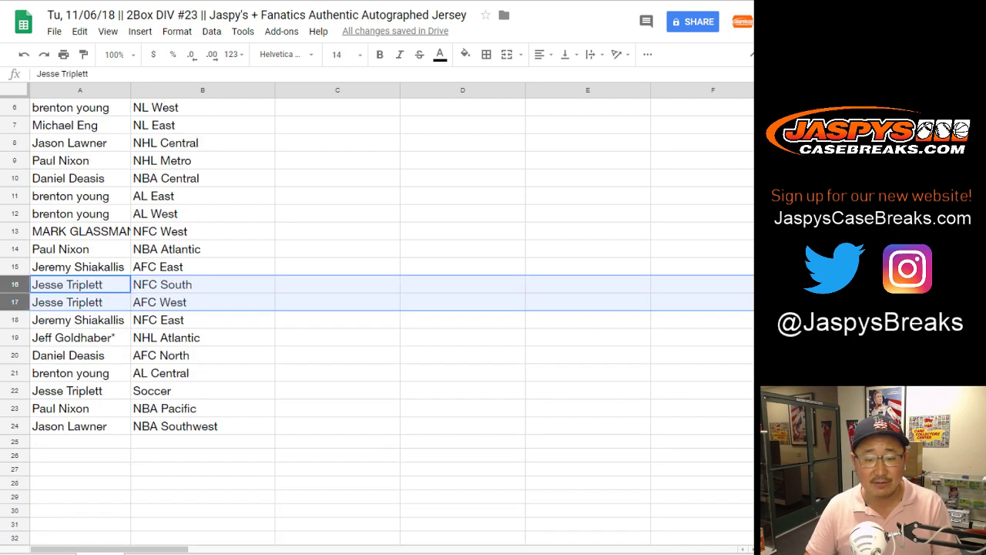
left_click(15, 319)
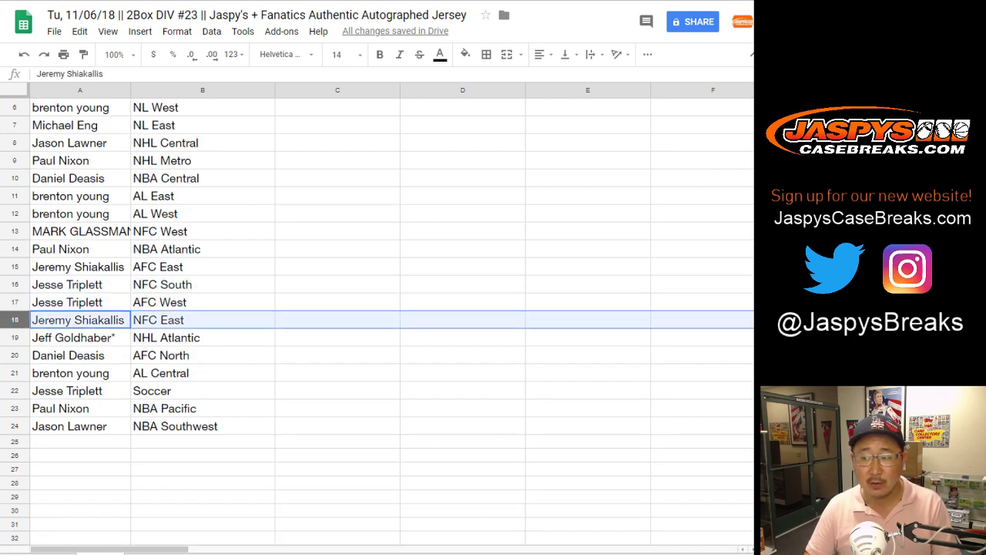
left_click(15, 338)
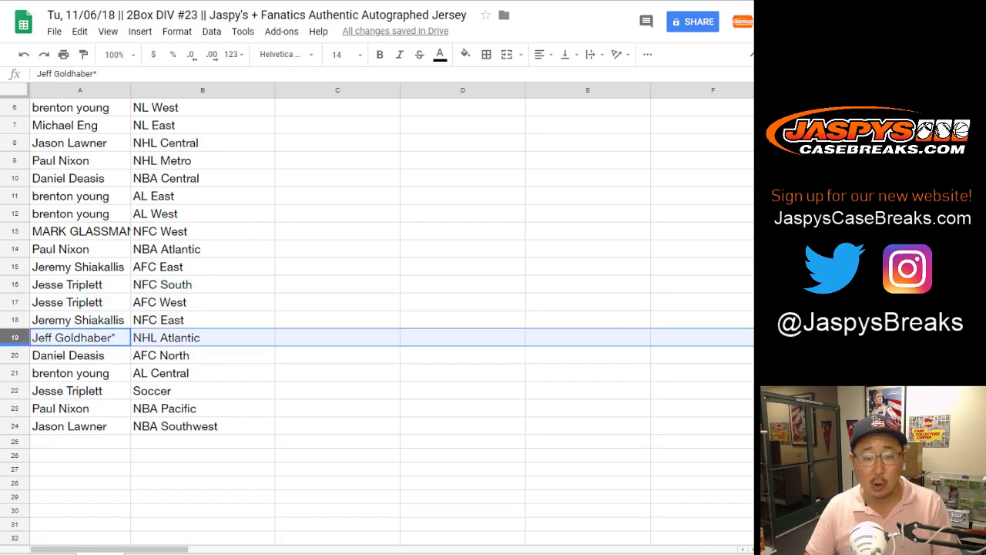
left_click(15, 355)
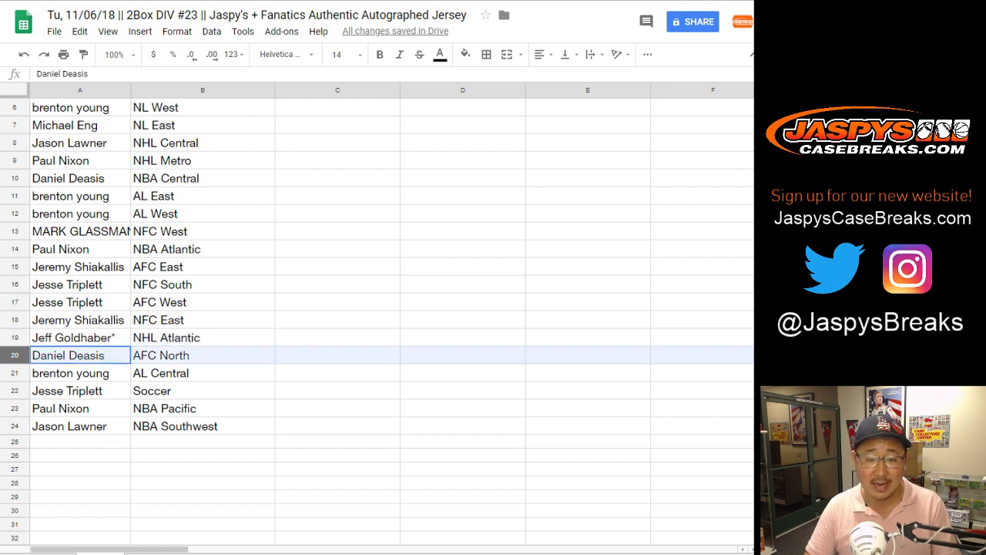
left_click(15, 372)
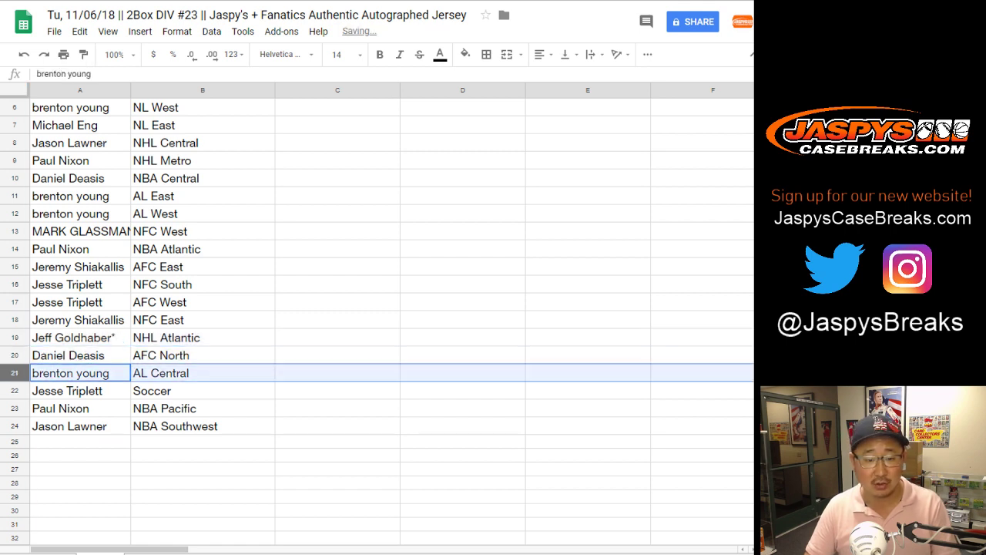
left_click(15, 390)
scroll(15, 390, "down", 2)
left_click(14, 284)
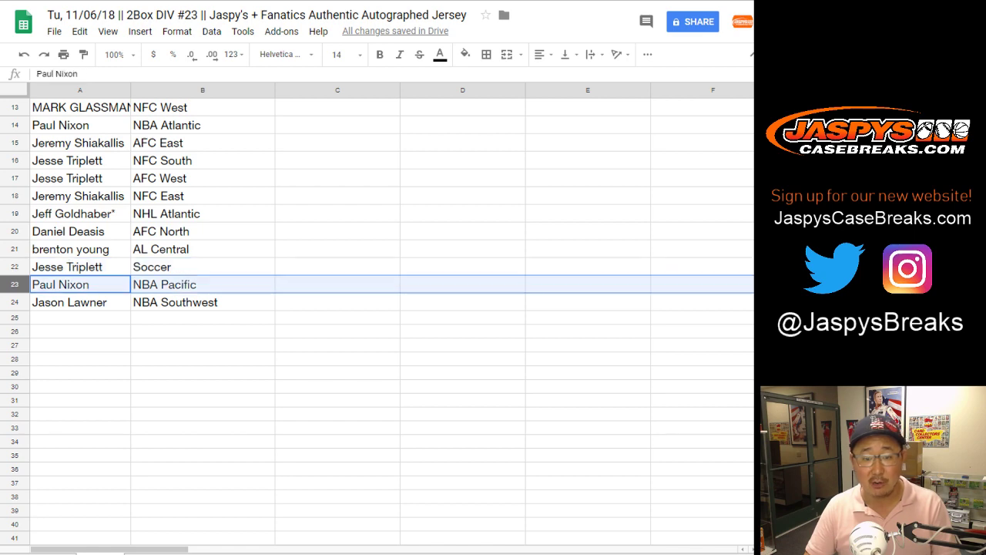
left_click(14, 302)
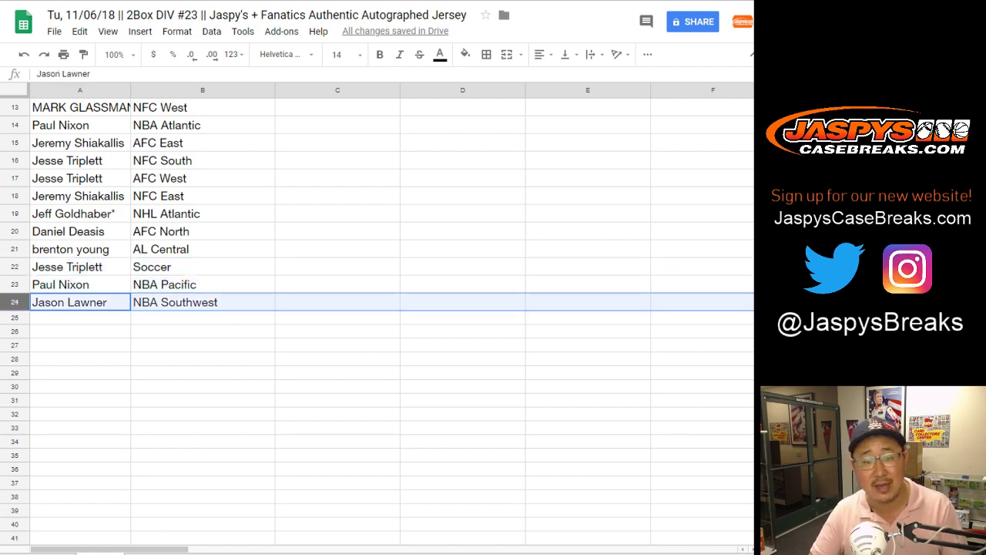
Sort the whole sheet by the division names in column B, A → Z
scroll(14, 302, "up", 3)
left_click(202, 90)
left_click(211, 31)
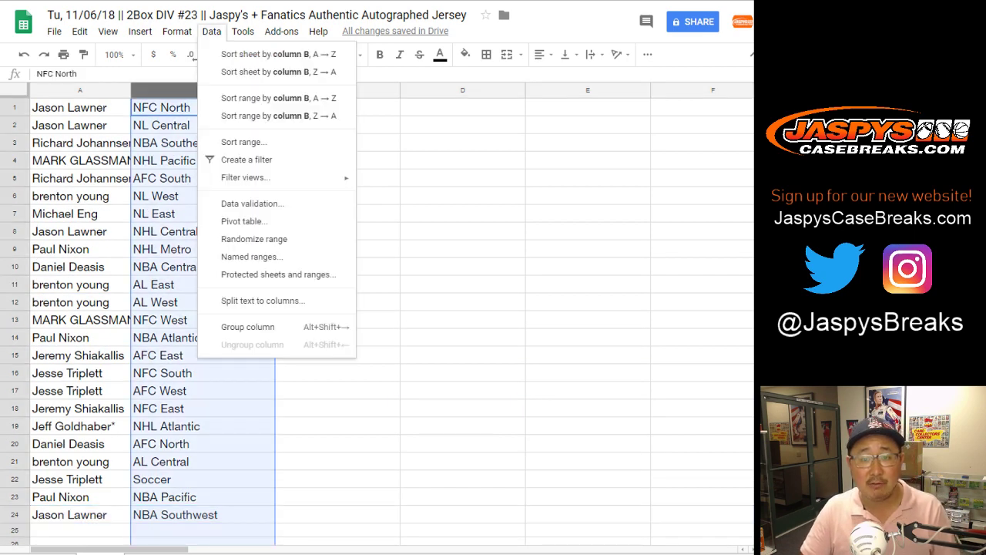
left_click(266, 54)
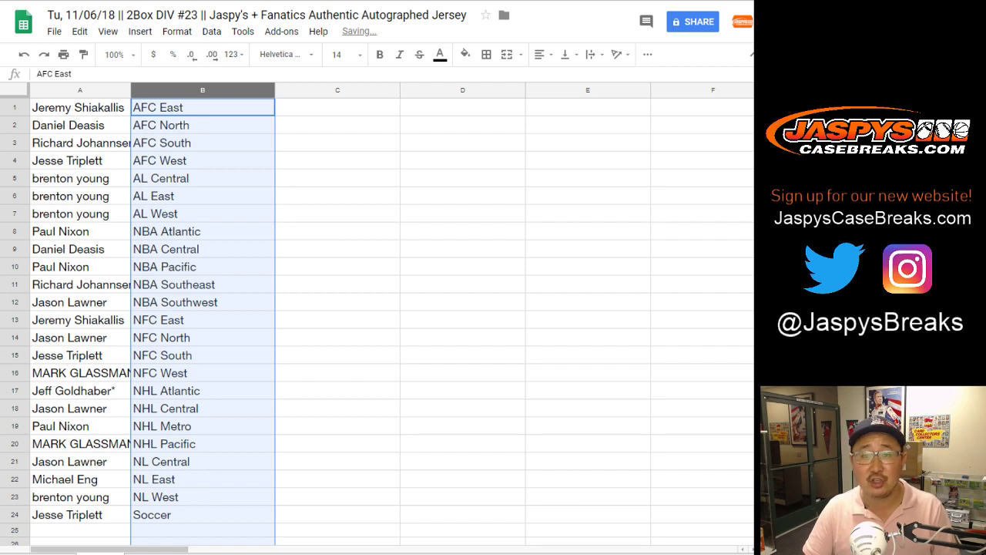
Switch to the RANDOM.ORG List Randomizer holding the number list ending in 64 and randomize it nine times
key("ctrl+Tab")
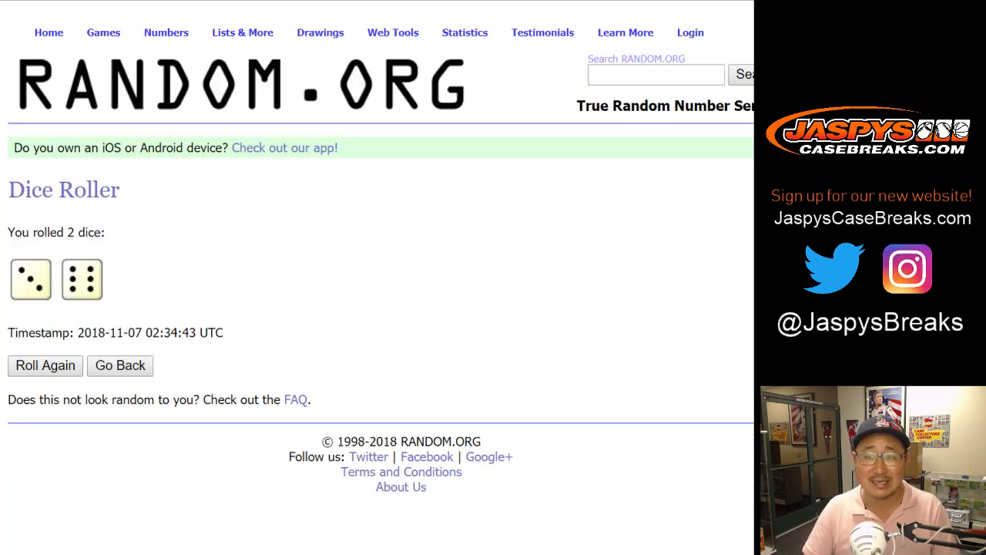
key("ctrl+Tab")
scroll(378, 277, "down", 3)
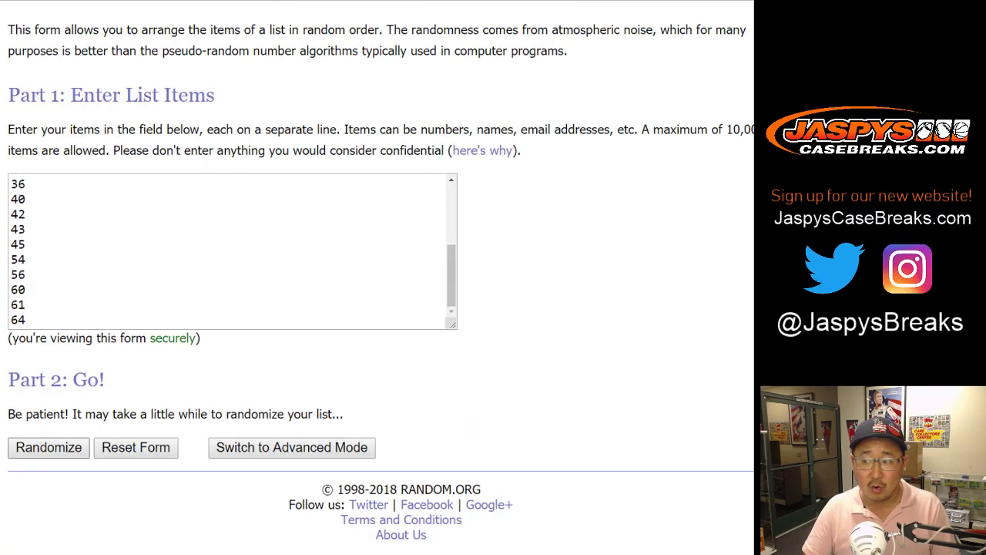
left_click(49, 448)
scroll(48, 447, "down", 3)
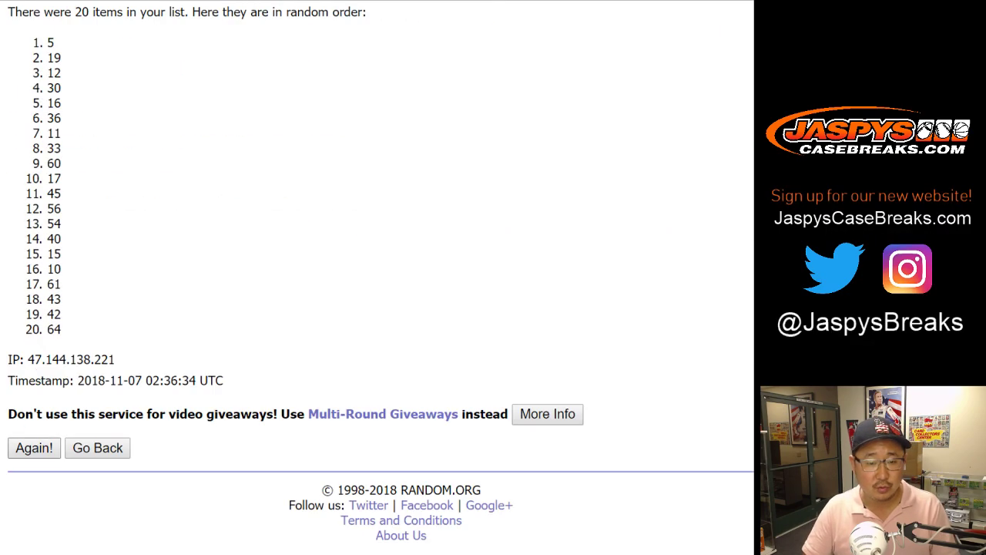
left_click(34, 448)
scroll(34, 447, "down", 3)
left_click(34, 447)
scroll(35, 448, "down", 1)
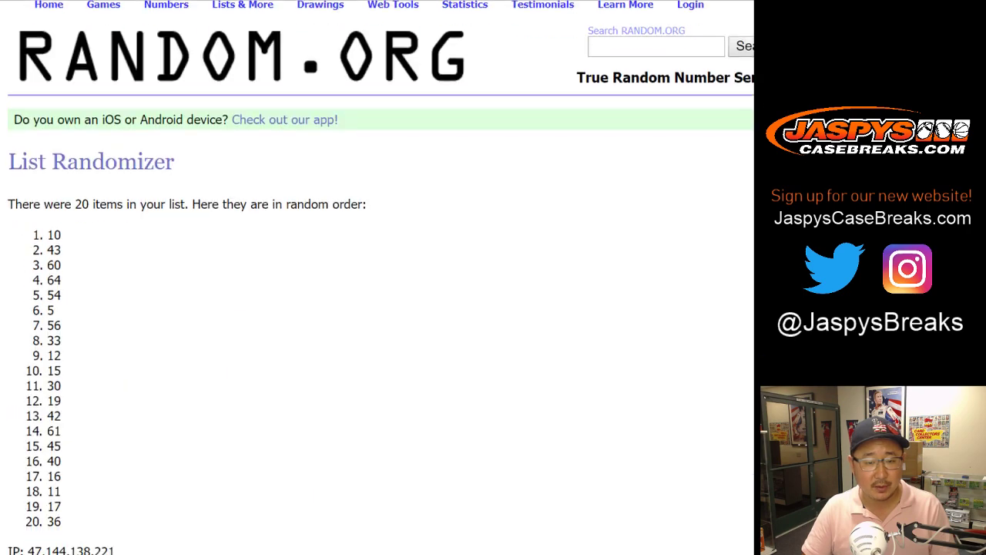
scroll(377, 277, "down", 3)
left_click(34, 447)
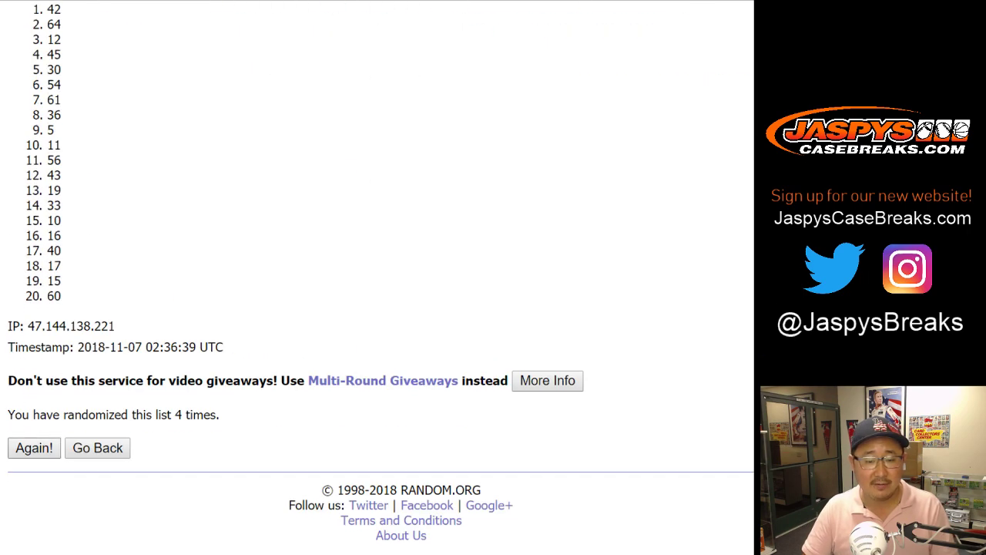
left_click(34, 447)
scroll(377, 277, "down", 3)
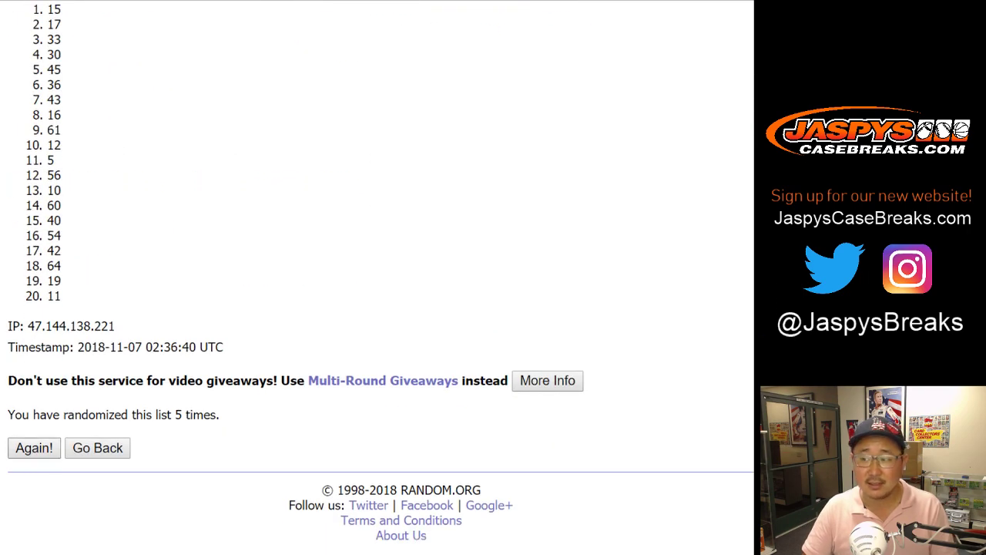
left_click(34, 448)
scroll(34, 447, "down", 3)
left_click(34, 448)
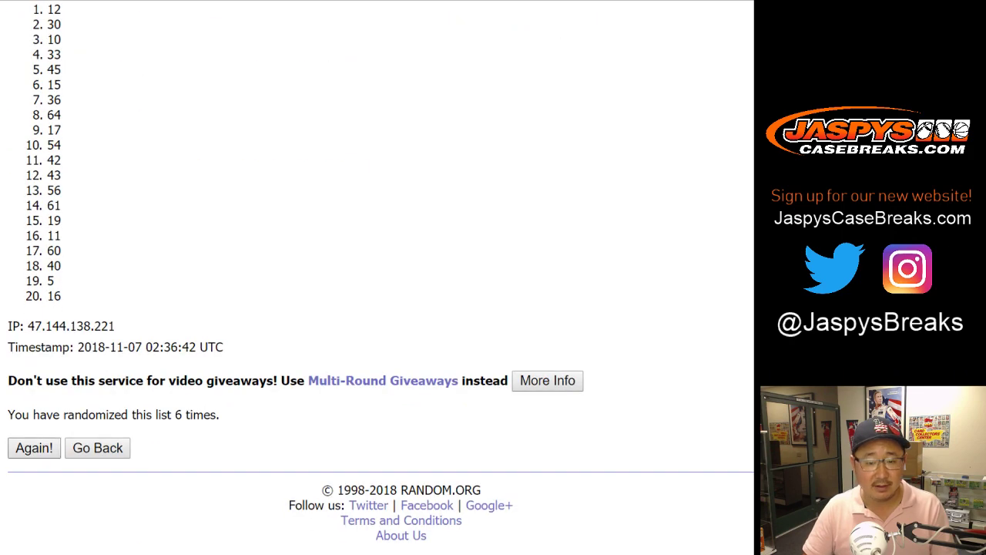
scroll(34, 447, "down", 3)
left_click(34, 448)
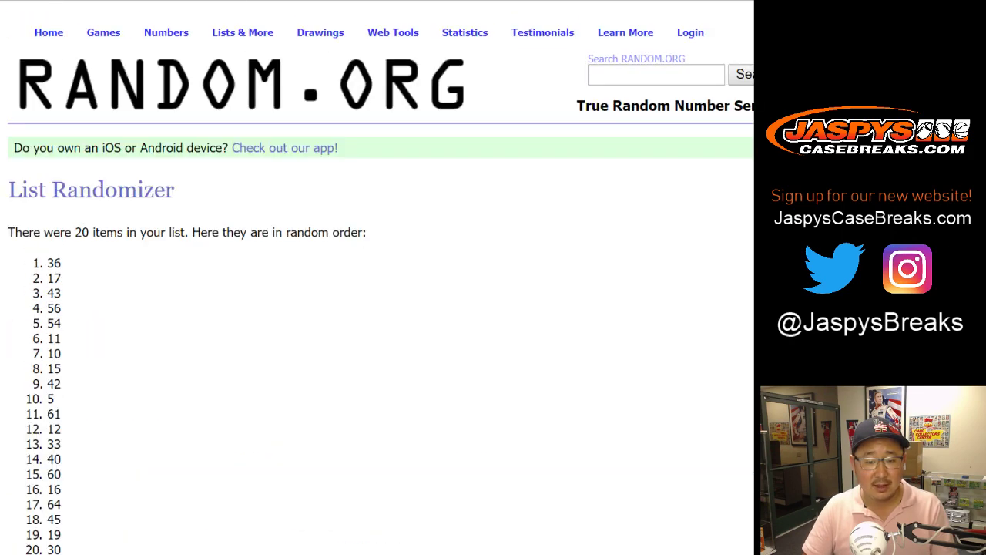
scroll(378, 278, "down", 3)
left_click(33, 448)
scroll(377, 278, "down", 3)
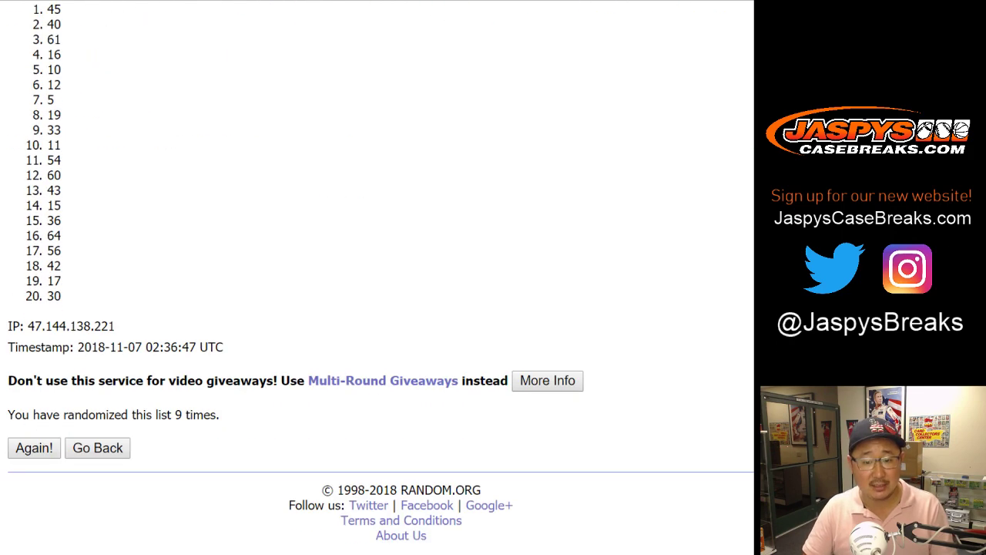
Examine the randomized number list, briefly highlighting its first two entries
scroll(378, 277, "up", 2)
scroll(378, 277, "up", 1)
scroll(377, 278, "down", 2)
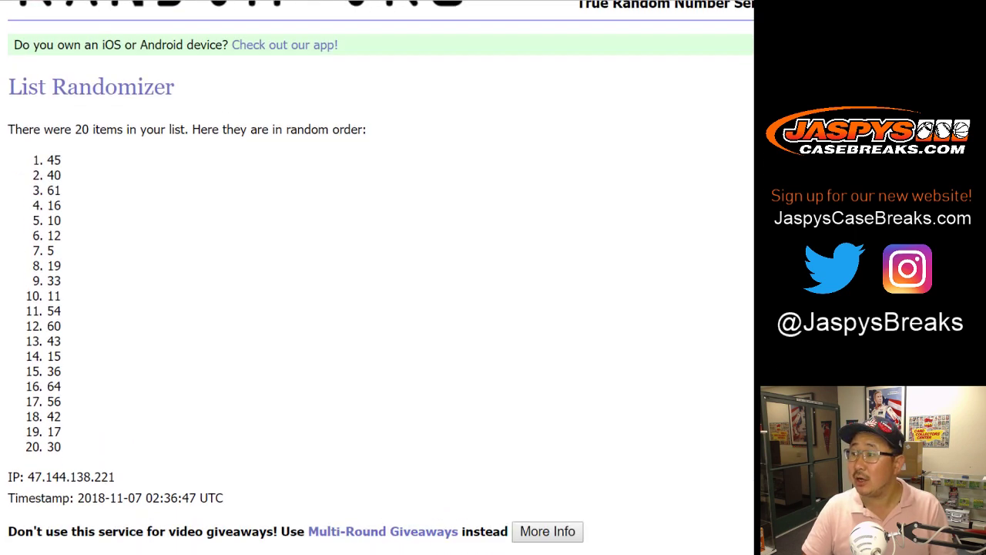
left_click_drag(48, 74, 62, 90)
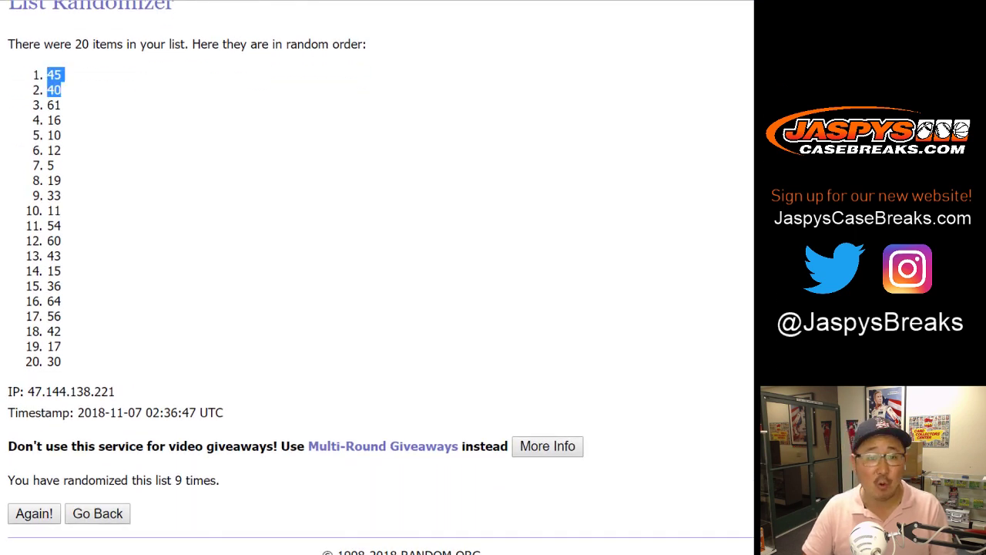
left_click(116, 90)
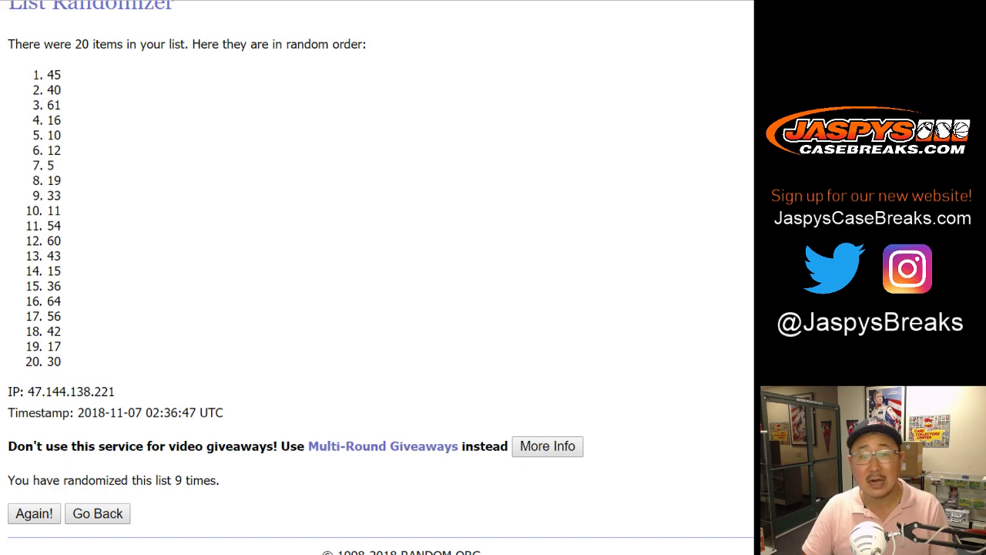
Return to the Google Sheets spreadsheet and center-align the contents of the whole sheet horizontally
key("ctrl+Tab")
left_click(337, 107)
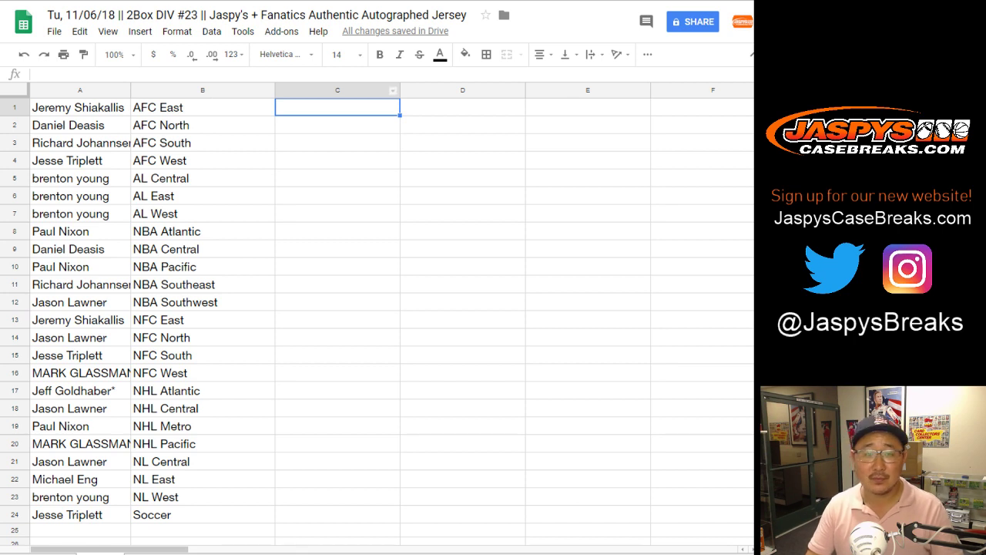
key("ctrl+a")
left_click(543, 54)
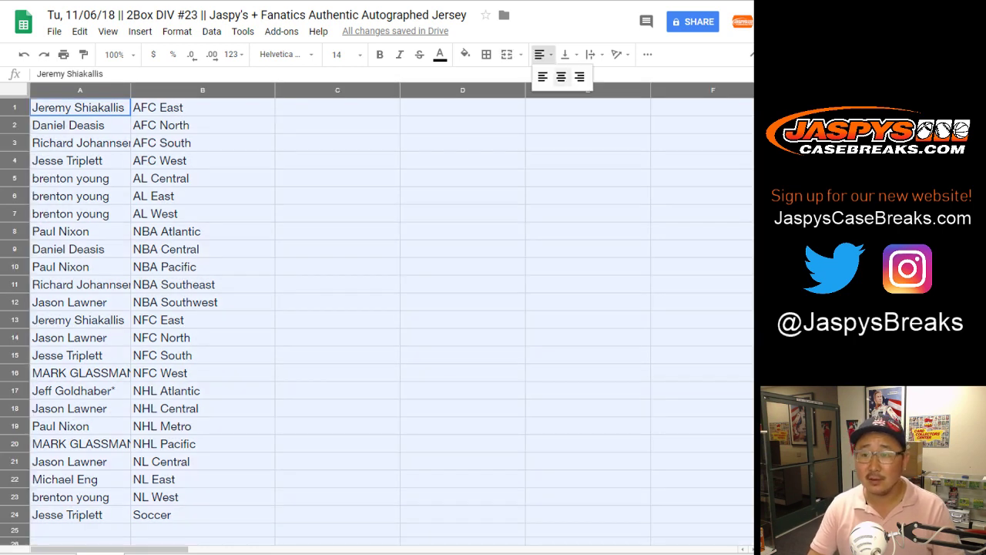
left_click(562, 77)
Apply all borders to the data range A1:B24 and fit column A's width to the participant names
key("ctrl+a")
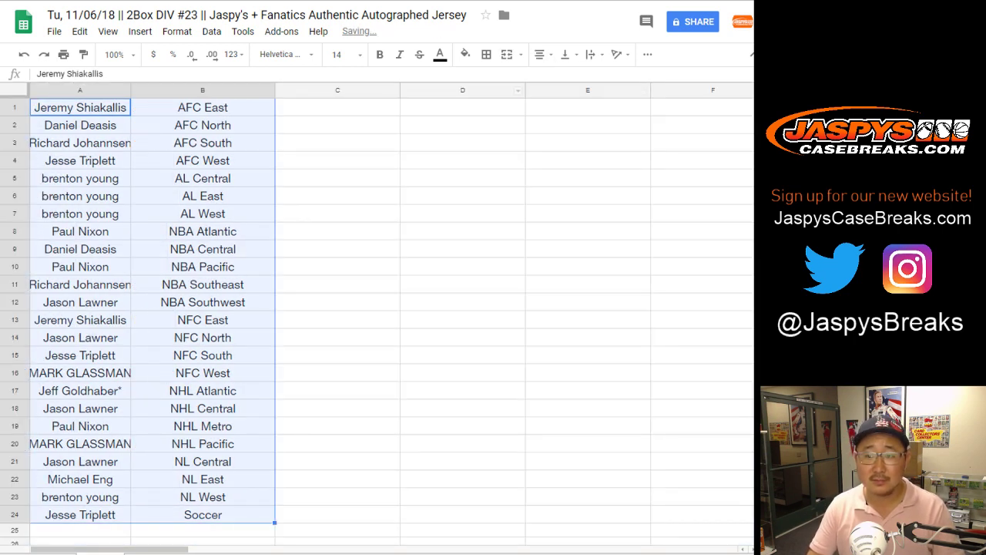
left_click(486, 55)
left_click(491, 81)
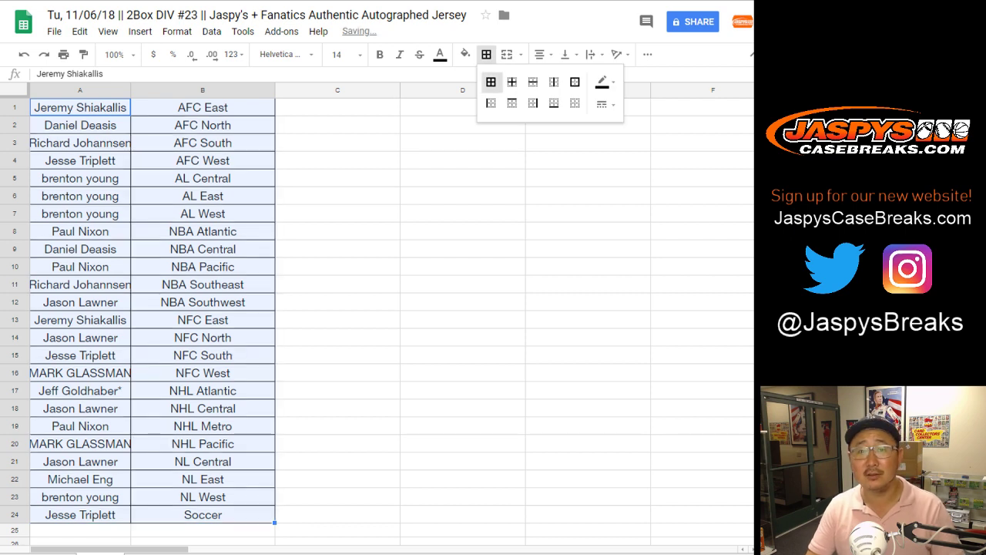
left_click_drag(130, 90, 130, 90)
double_click(129, 90)
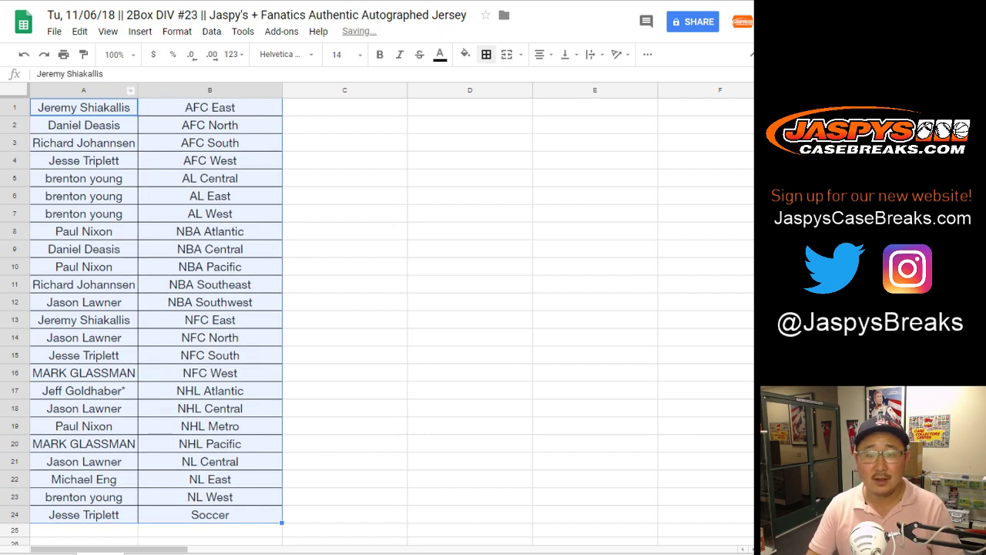
left_click(344, 107)
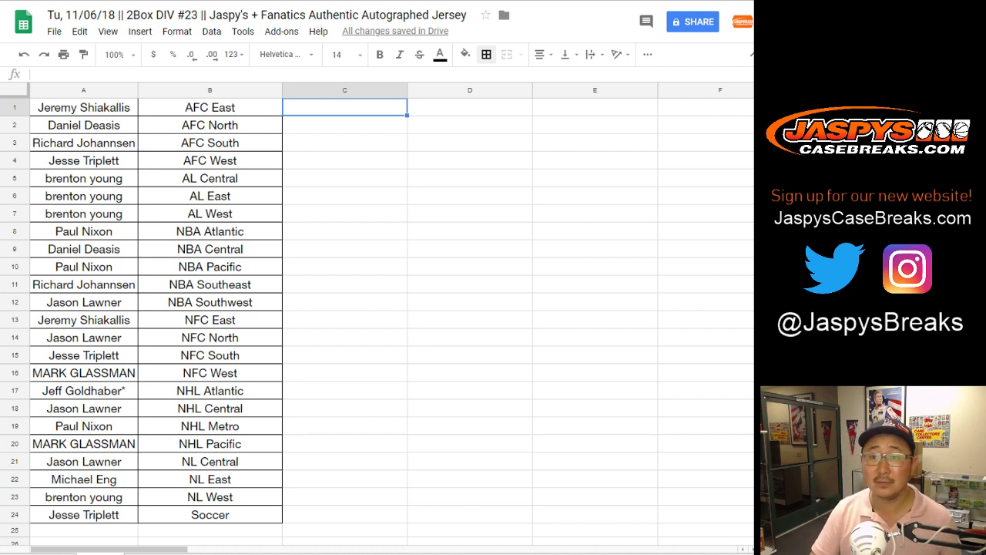
key("ctrl+Tab")
key("ctrl+Tab")
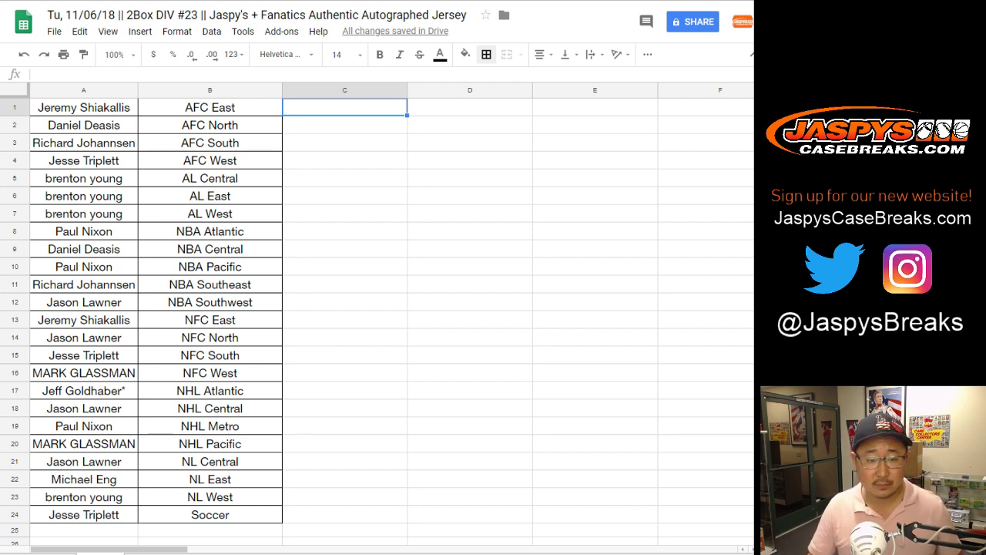
Highlight the NFC West, NHL Pacific and AFC South rows (16, 20 and 3) together in the pairing list
left_click(15, 373)
left_click(15, 444, "ctrl")
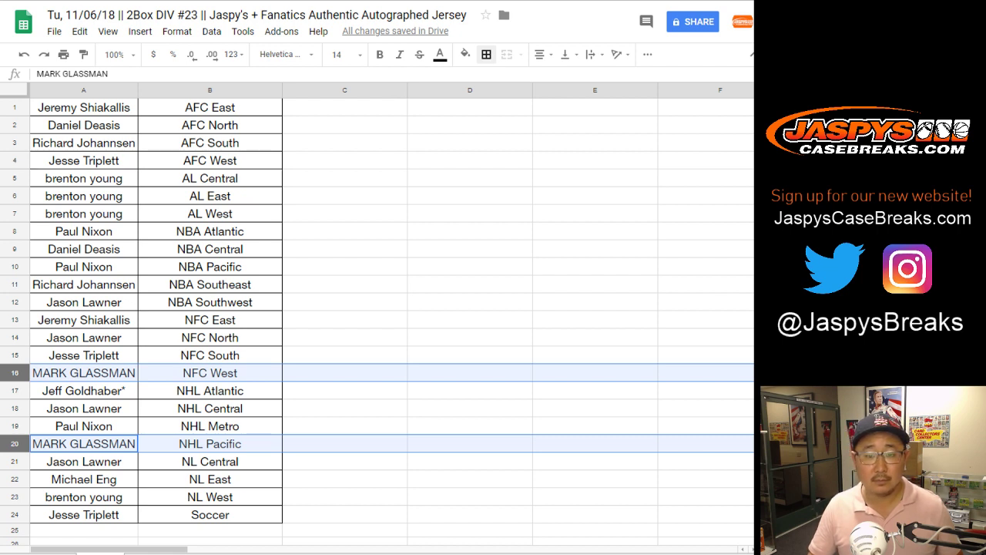
left_click(15, 143, "ctrl")
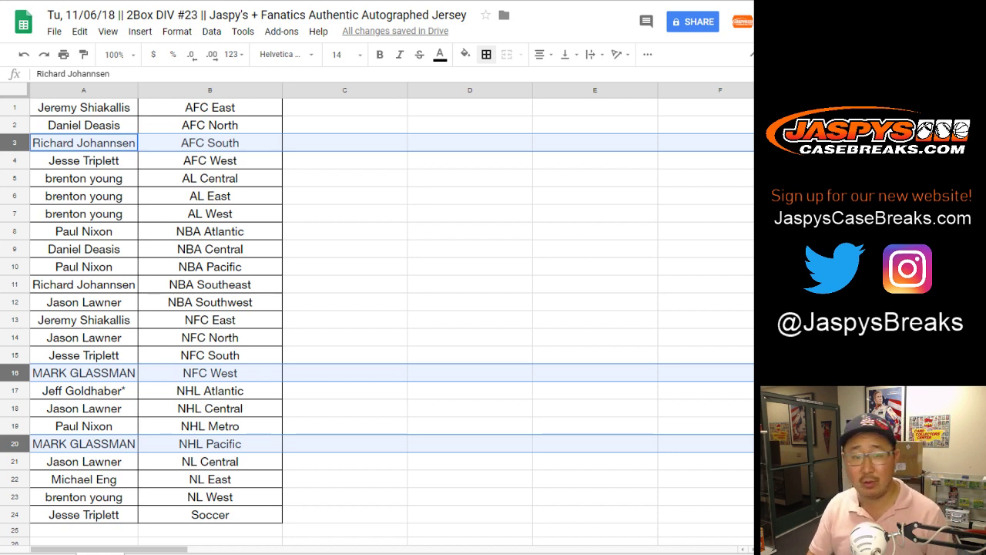
Clear the row highlighting and print the finished pairing sheet with the default print settings
left_click(344, 108)
left_click(63, 54)
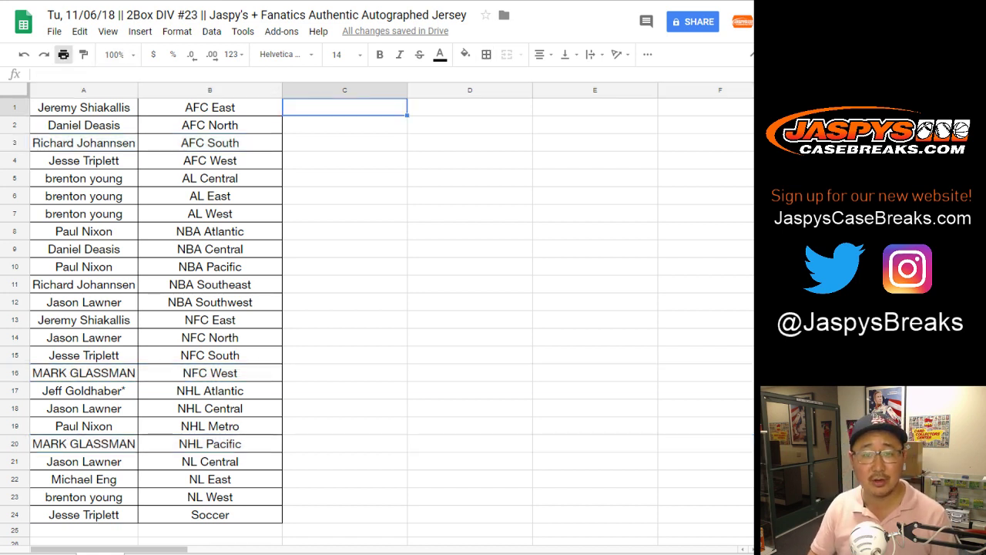
left_click(726, 21)
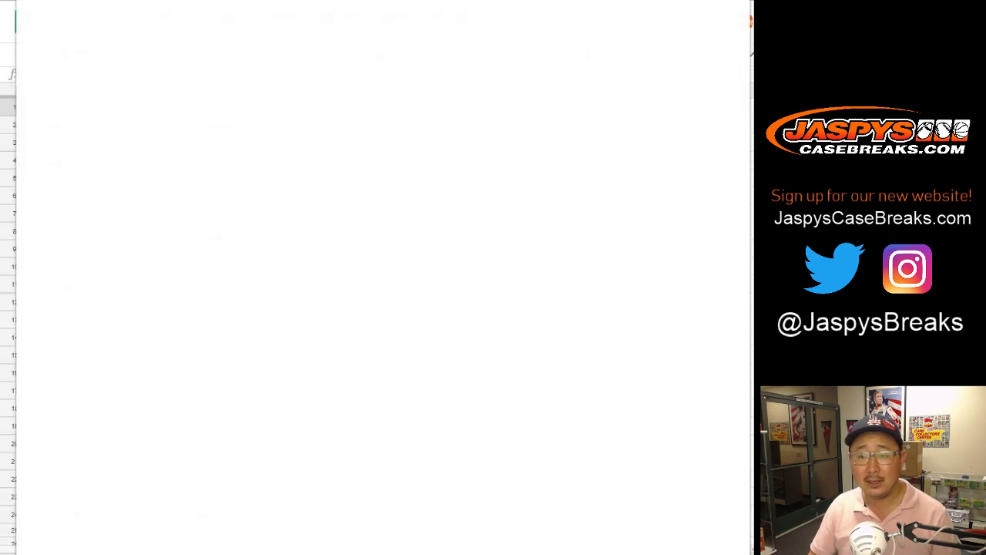
key("Return")
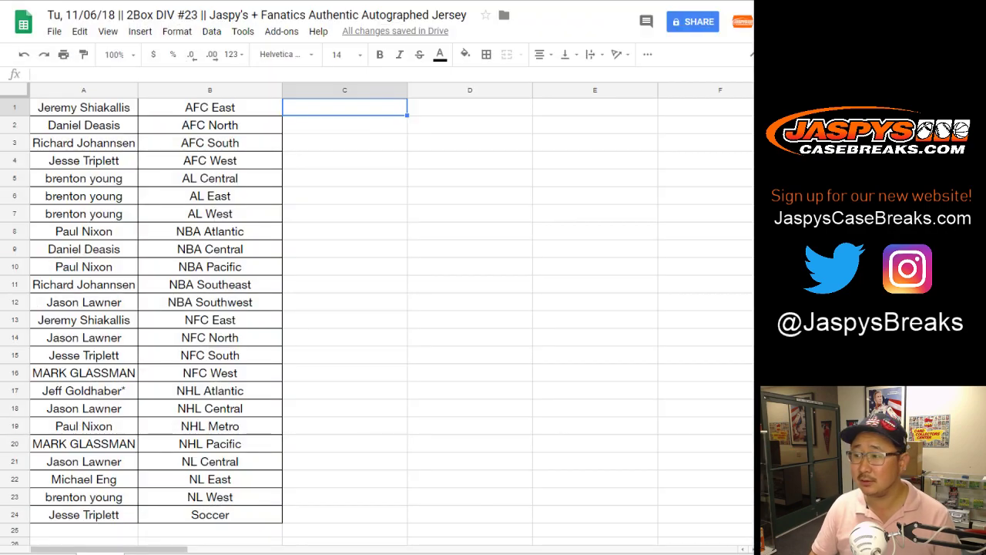